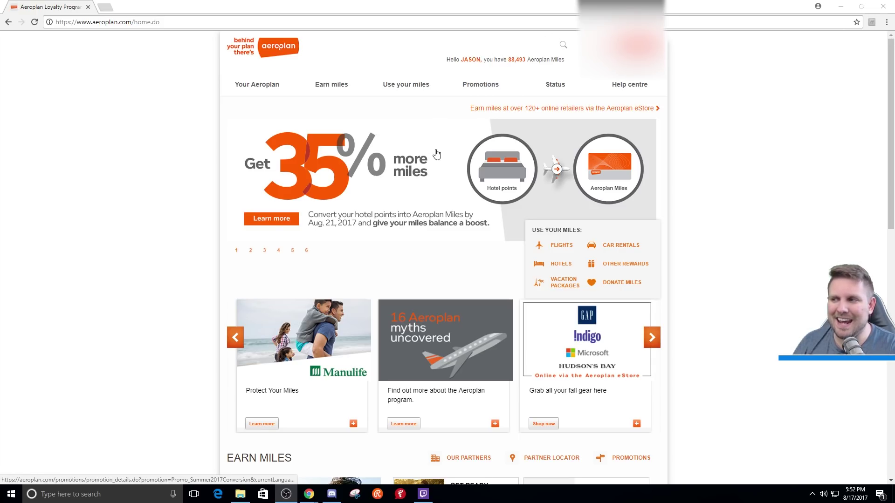
- Go to Use your miles > Travel and look at the Vacation Packages rewards
mouse_move(415, 87)
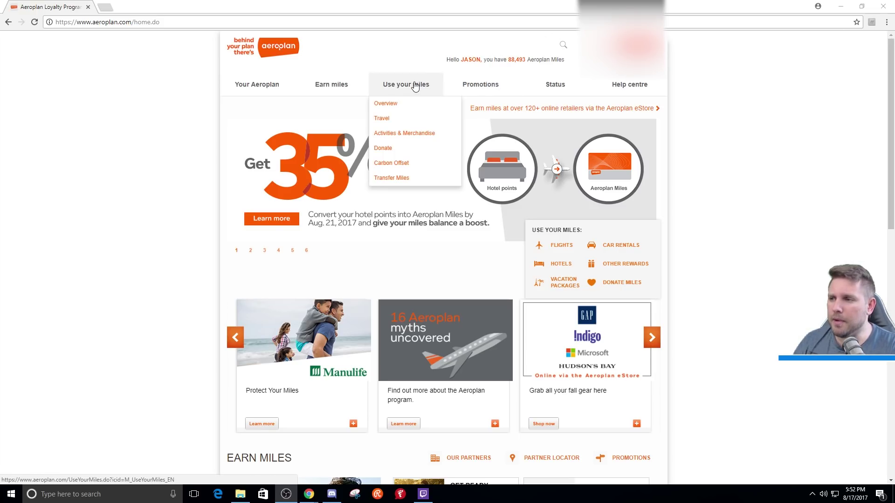
left_click(391, 119)
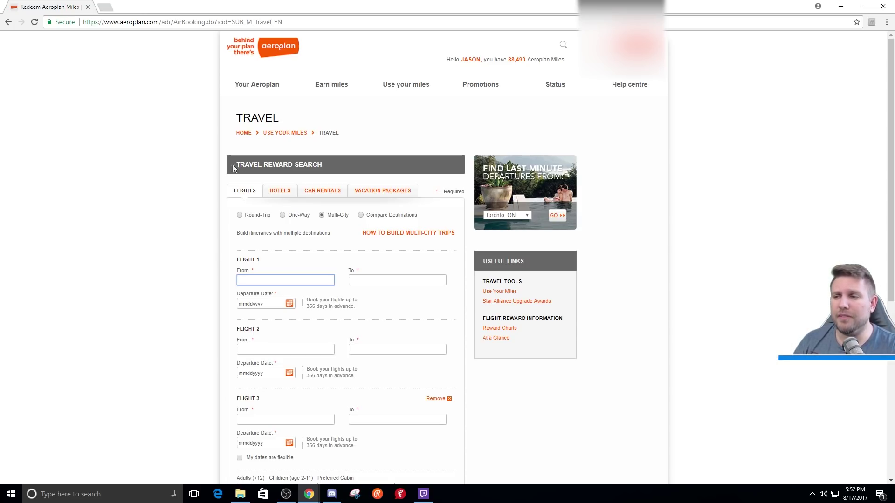
left_click(400, 198)
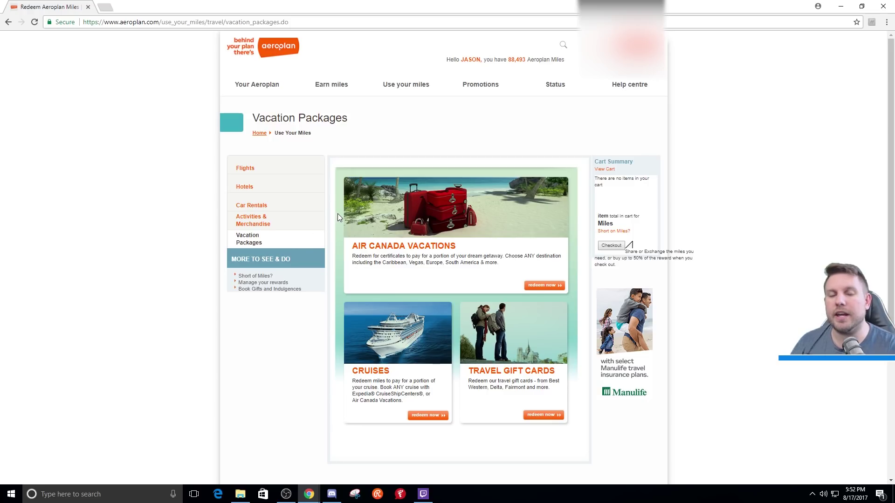
- Go back to the Travel Reward Search page's multi-city flight form
right_click(519, 255)
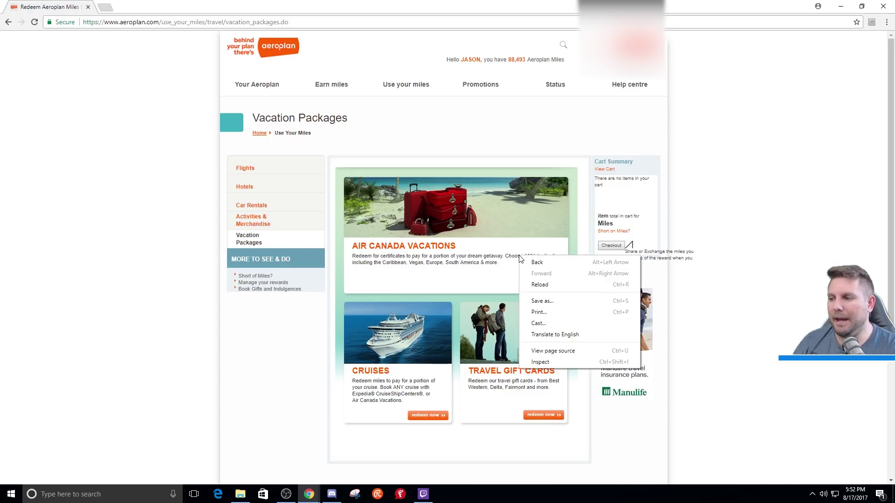
left_click(518, 136)
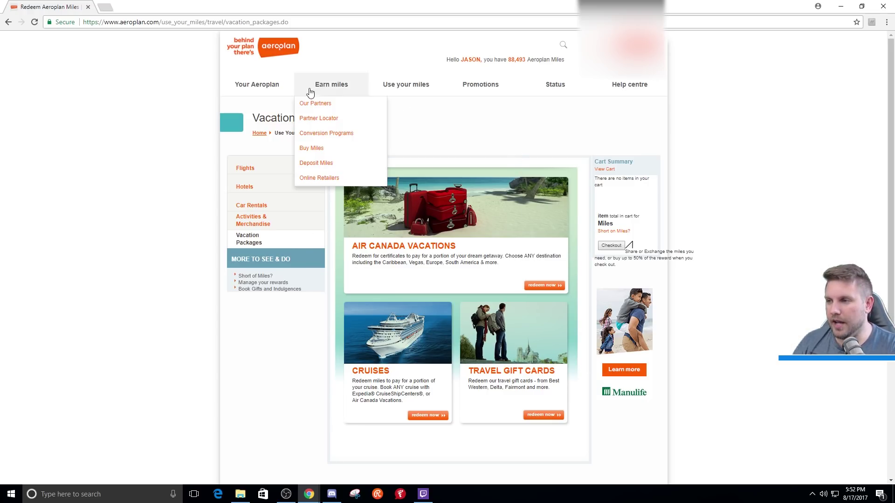
left_click(326, 103)
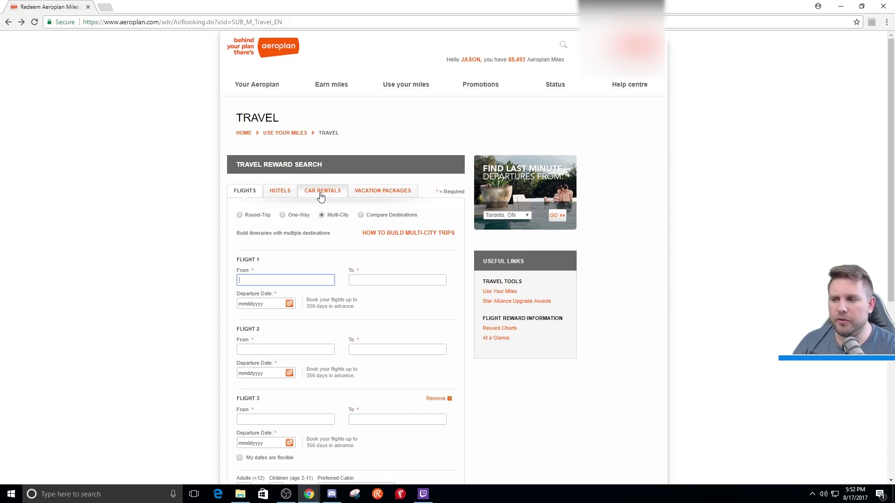
- Try the One-Way and Multi-City trip types, then settle on Round-Trip
left_click(241, 218)
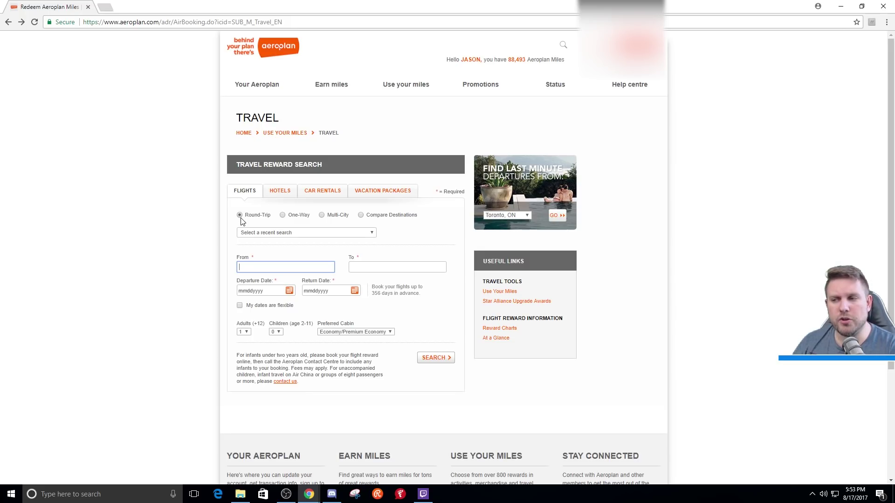
left_click(284, 217)
left_click(324, 218)
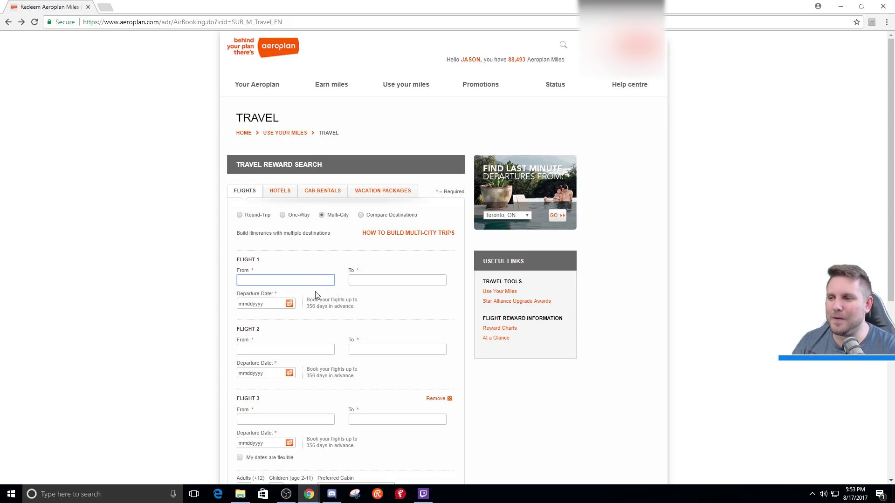
scroll(317, 301, "down", 3)
scroll(318, 330, "up", 3)
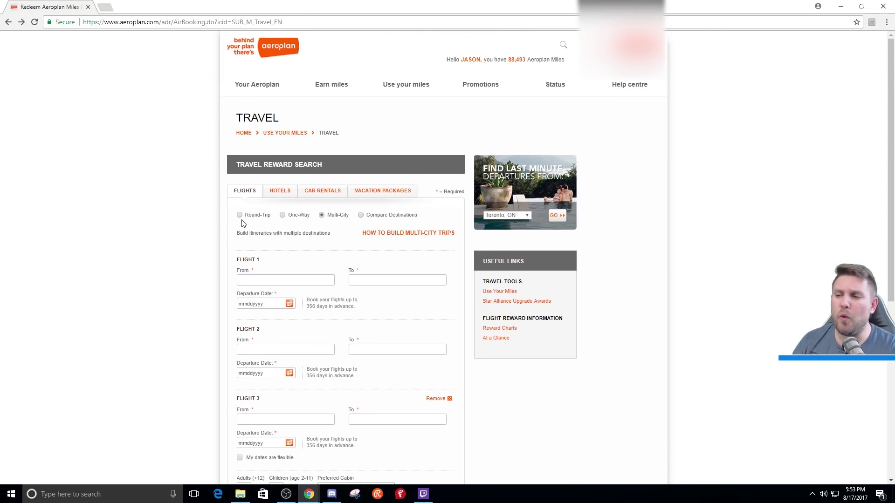
left_click(240, 216)
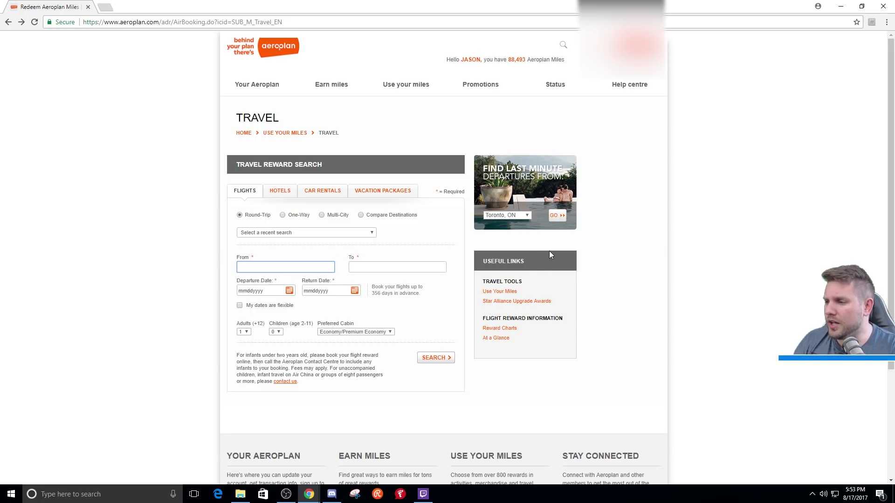
right_click(506, 331)
left_click(519, 335)
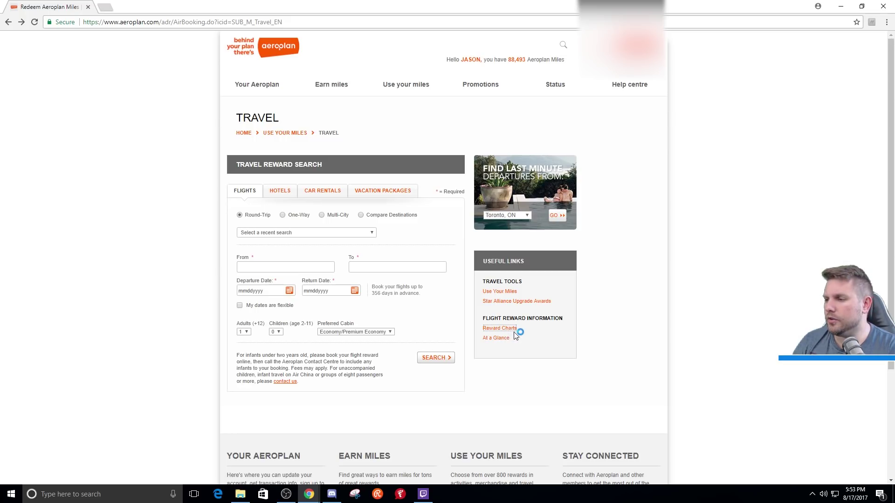
left_click(151, 7)
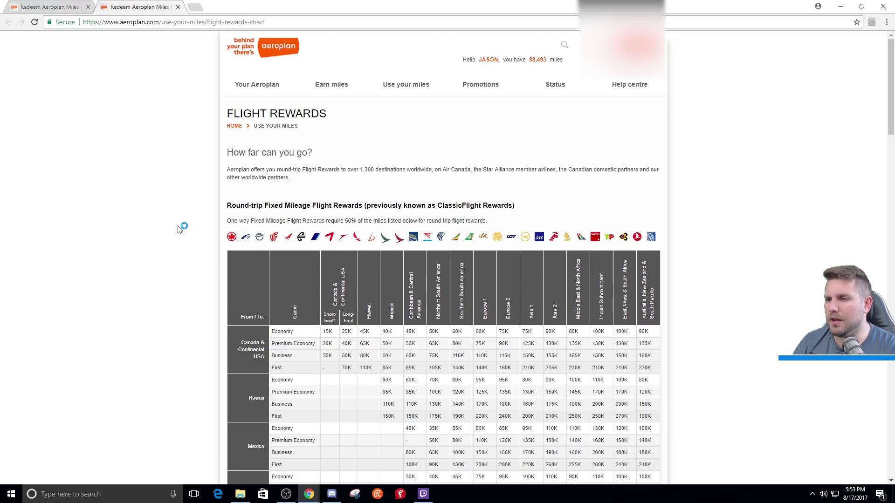
scroll(194, 240, "down", 3)
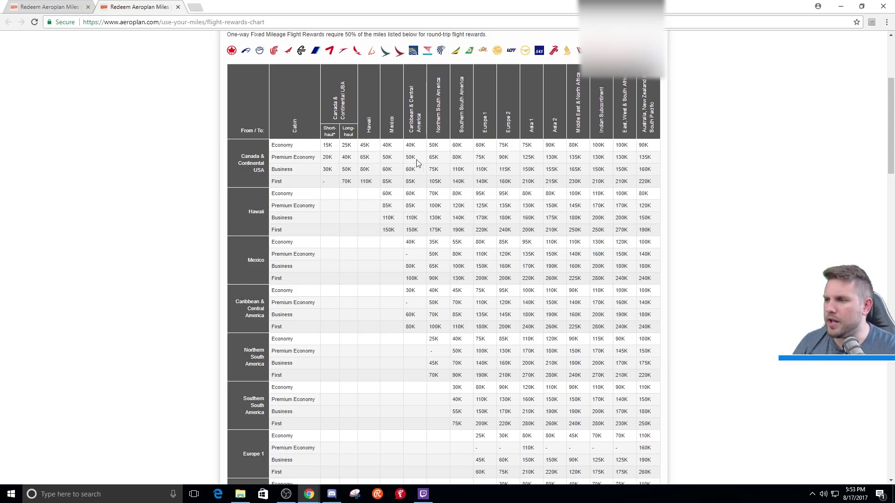
scroll(191, 216, "up", 4)
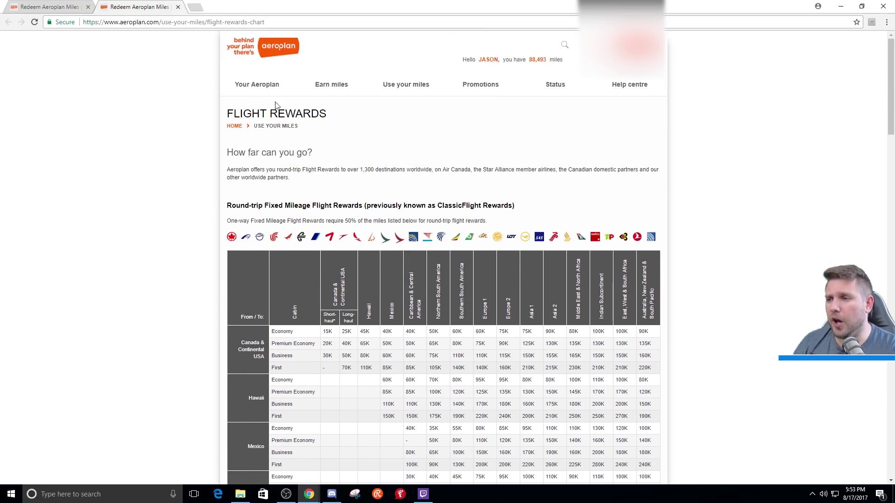
left_click(179, 7)
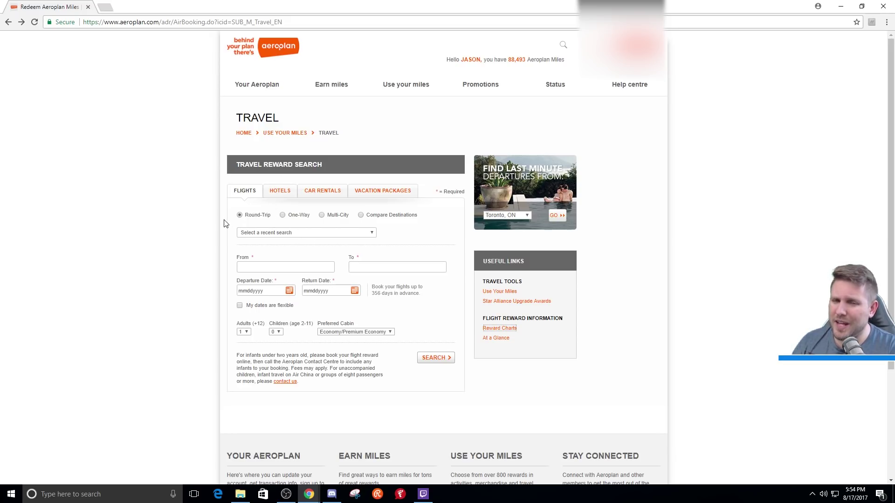
- Set From to YYZ Toronto Pearson and To to CDG Paris Charles De Gaulle
left_click(262, 269)
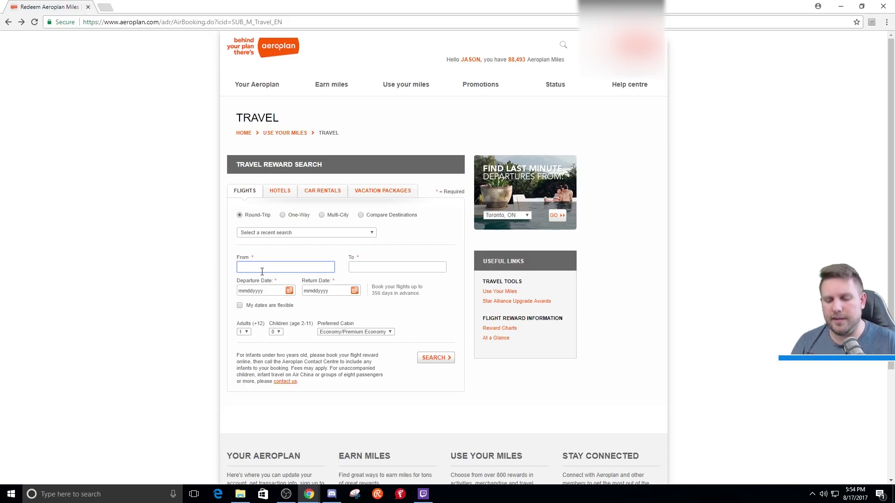
type("yul")
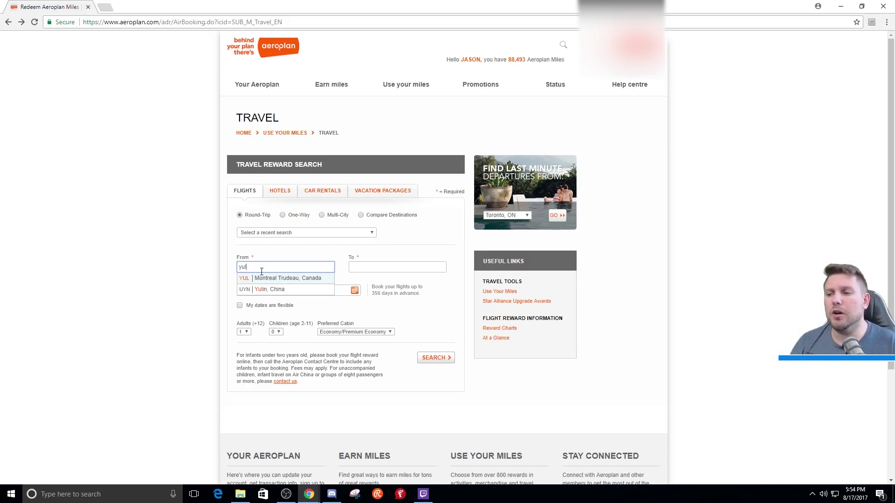
left_click(261, 278)
left_click_drag(313, 267, 181, 254)
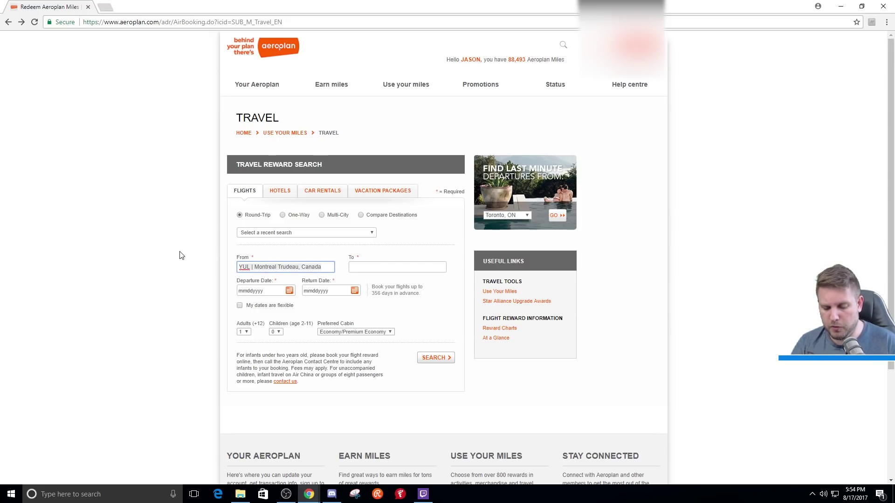
type("yyz")
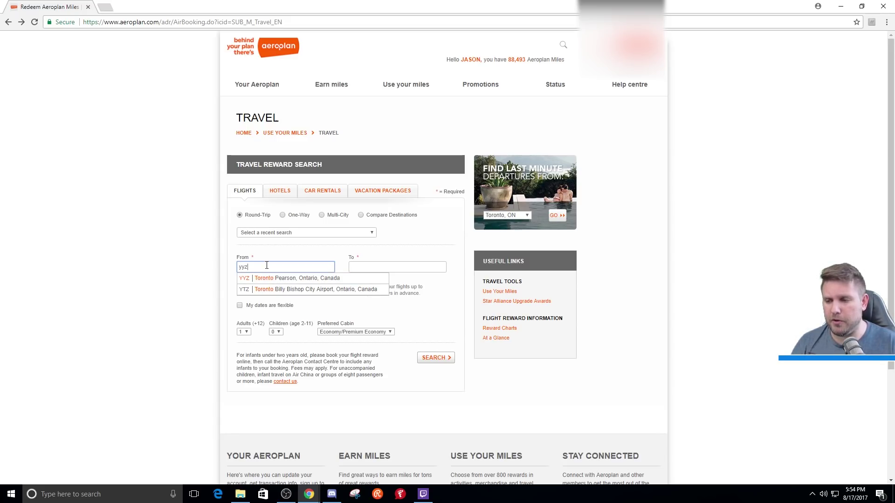
key("BackSpace")
key("BackSpace")
key("BackSpace")
type("toronto")
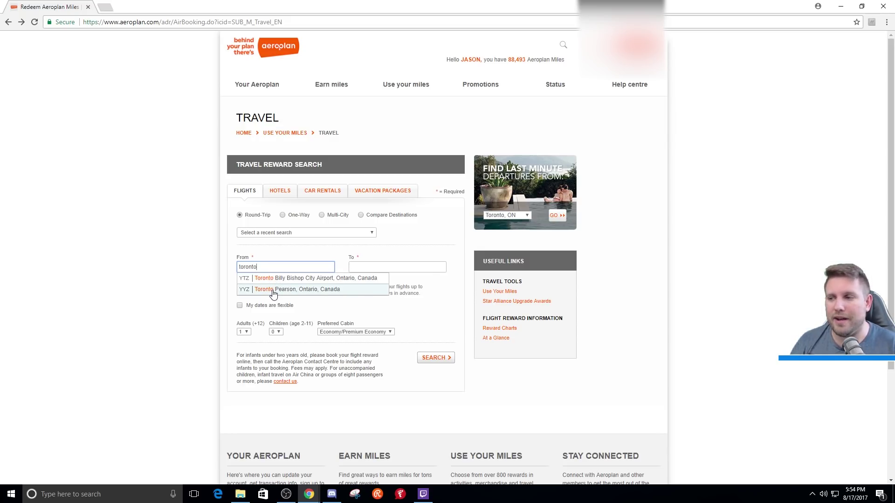
left_click(274, 289)
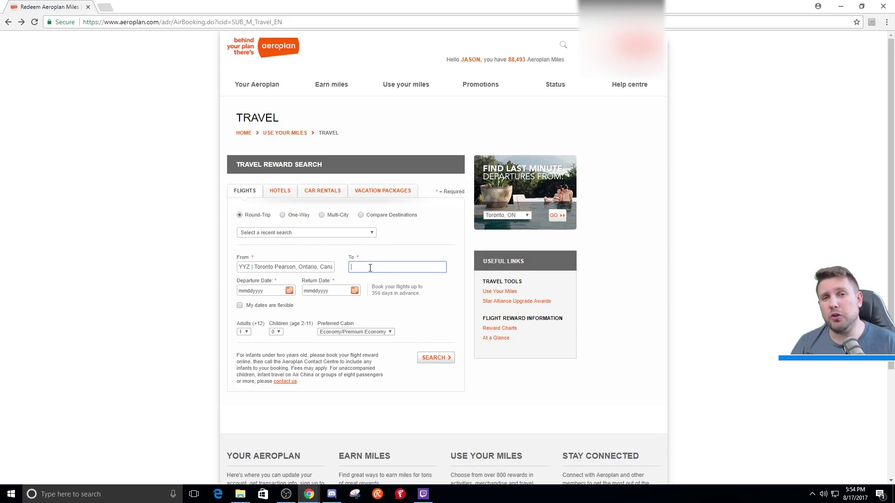
type("cdg")
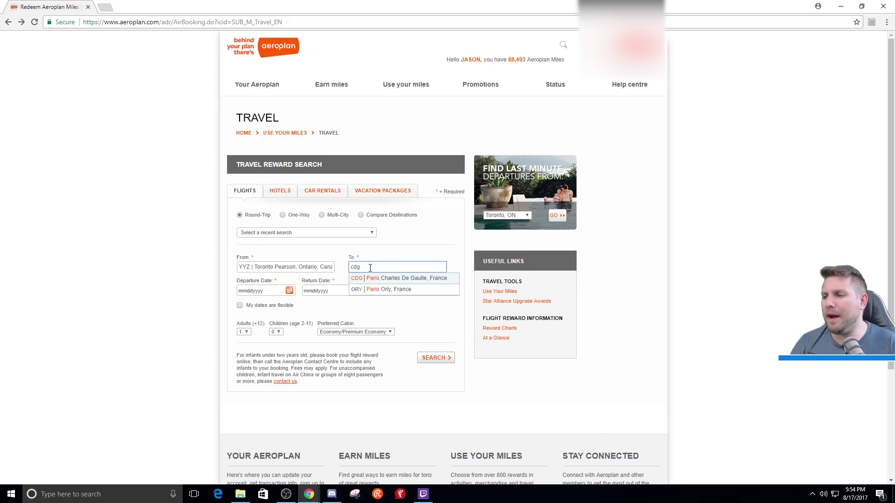
left_click(400, 278)
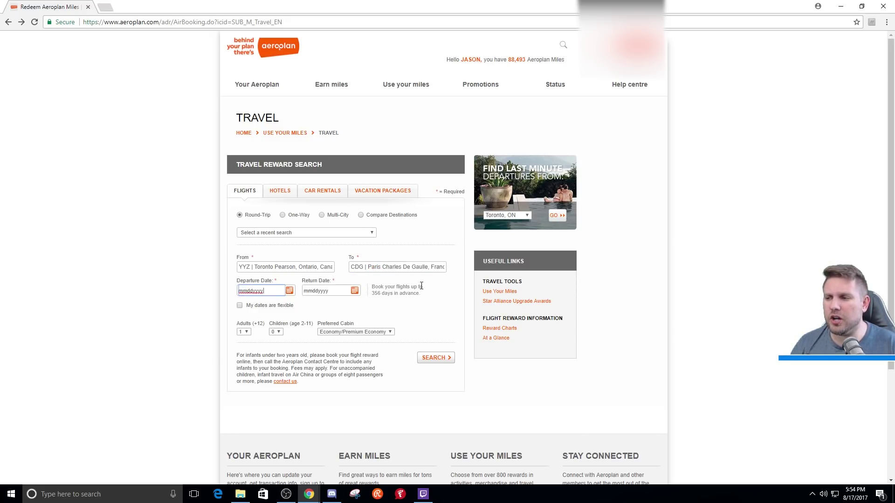
- Set departure to Mon Oct 2, 2017 and return to Mon Oct 9, 2017
left_click(288, 291)
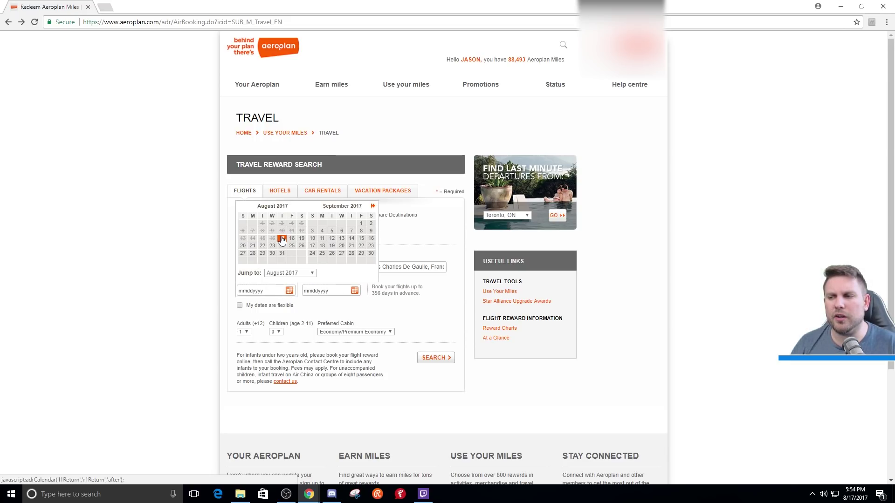
left_click(373, 205)
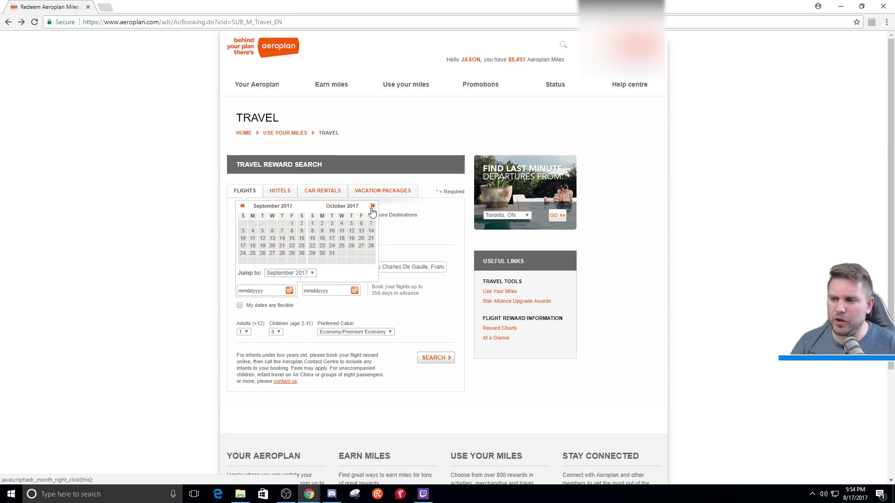
left_click(322, 224)
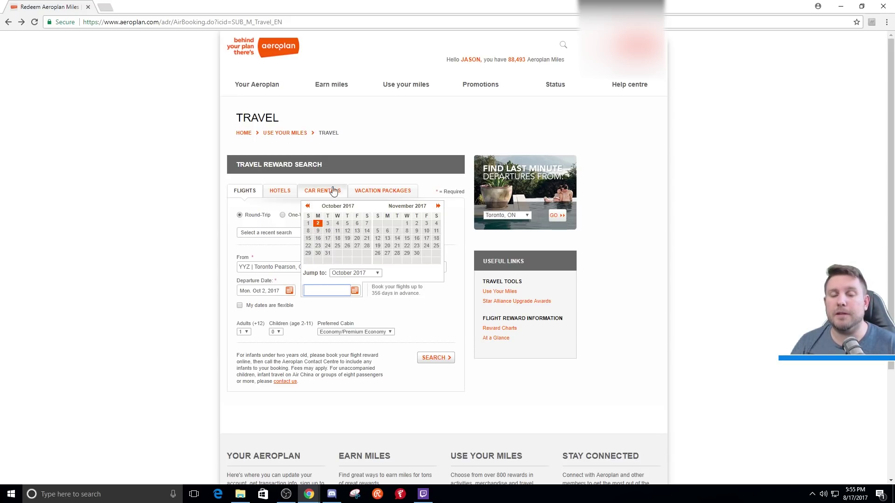
left_click(319, 232)
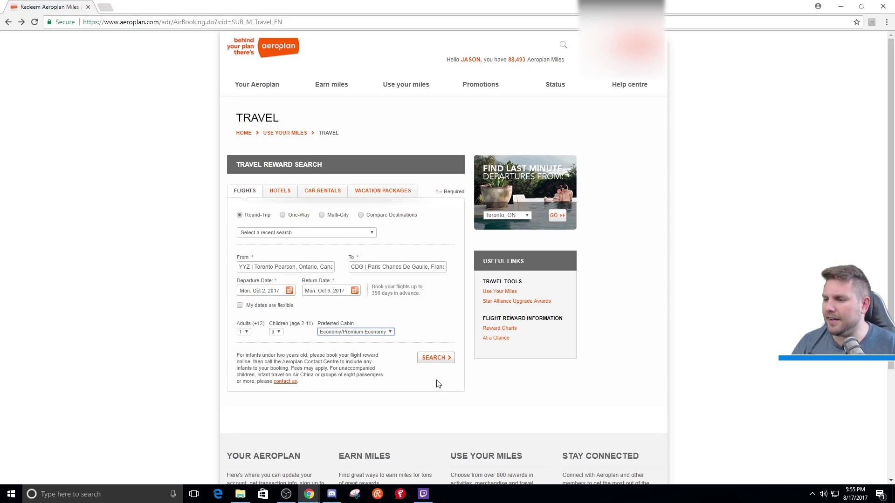
- Set the preferred cabin to Economy/Premium Economy and run the reward search
left_click(378, 337)
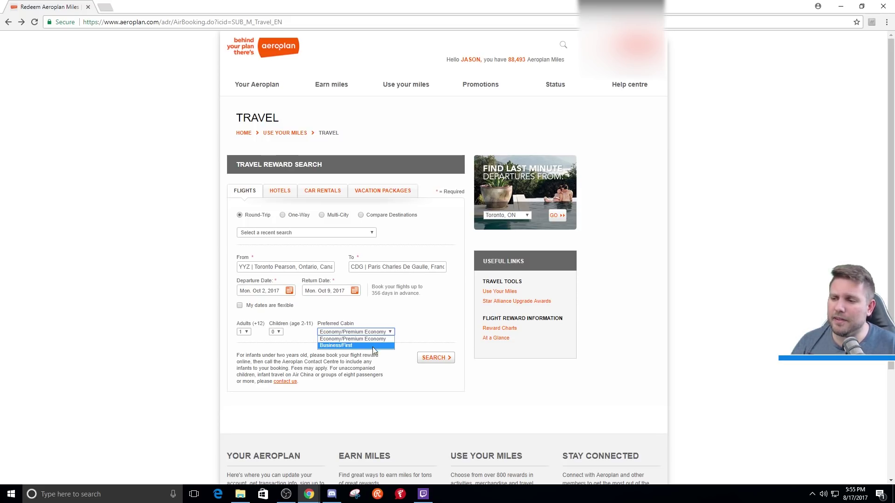
left_click(373, 348)
left_click(375, 334)
left_click(353, 338)
left_click(431, 357)
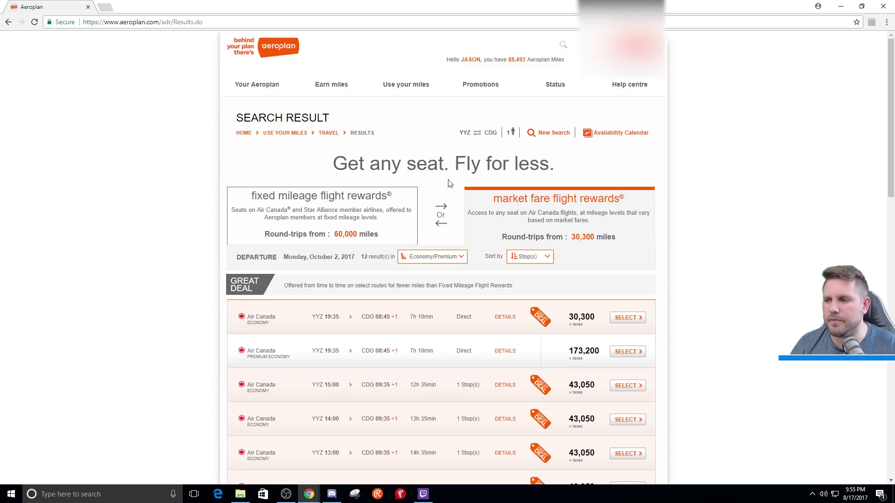
- Check Business-class departures, then select the CDG 13:05 return at 30,300 miles
left_click(449, 256)
left_click(435, 275)
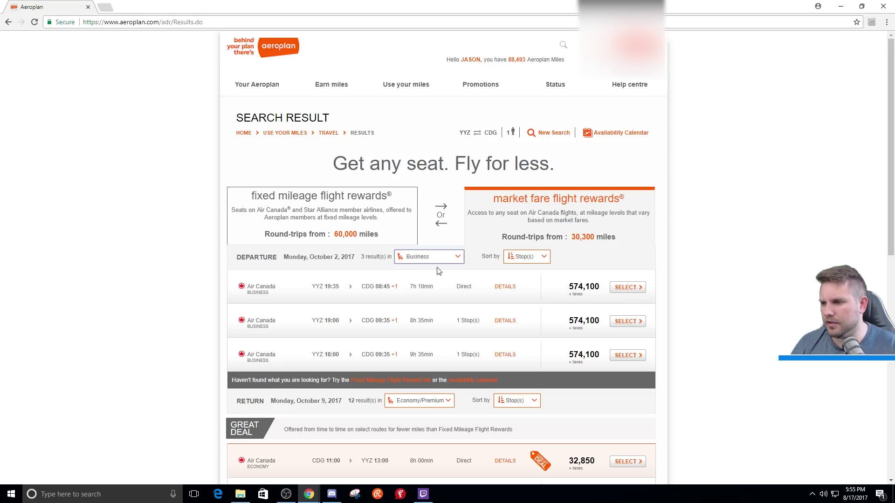
scroll(431, 276, "down", 1)
scroll(432, 281, "down", 2)
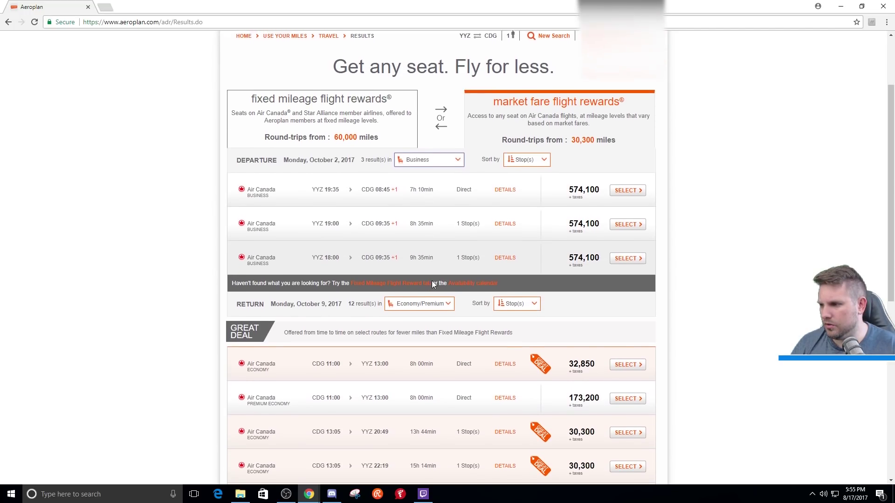
scroll(481, 326, "down", 2)
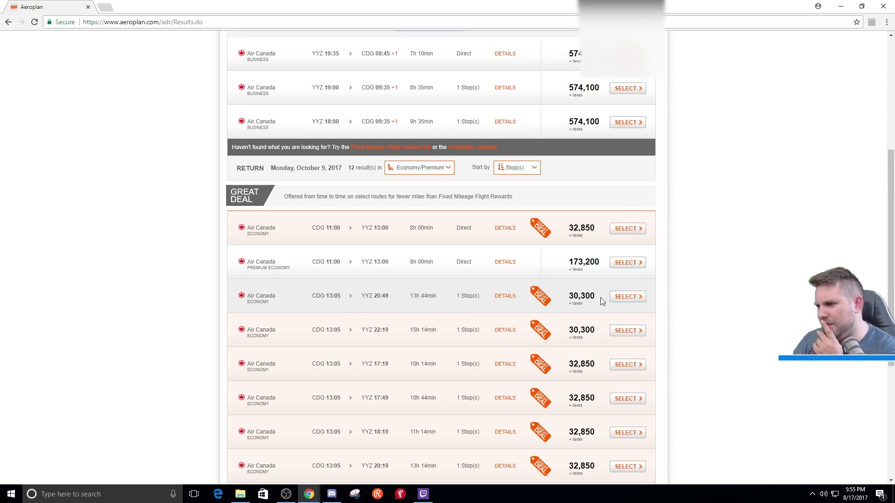
left_click(645, 302)
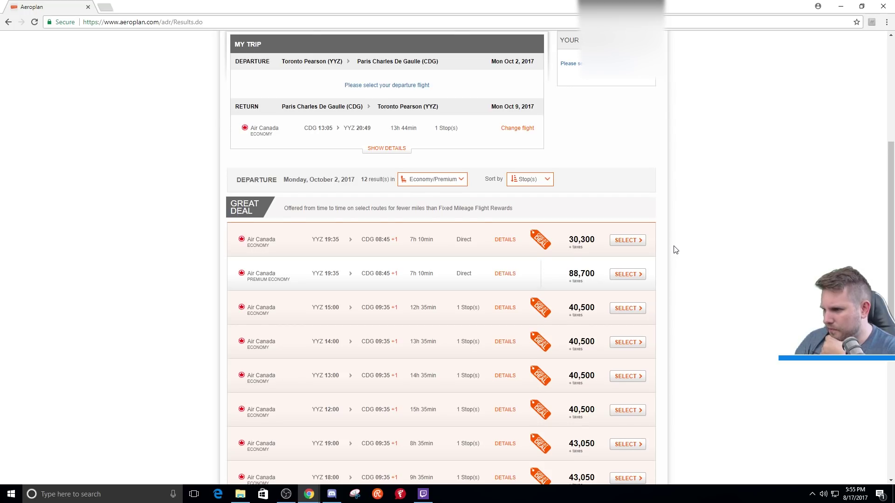
scroll(671, 247, "down", 1)
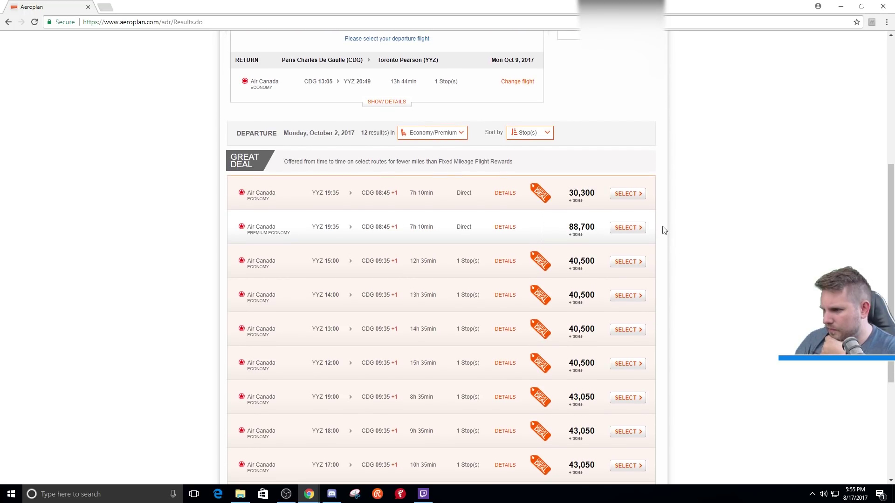
- Select the YYZ 19:35 direct departure at 30,300 miles
left_click(633, 194)
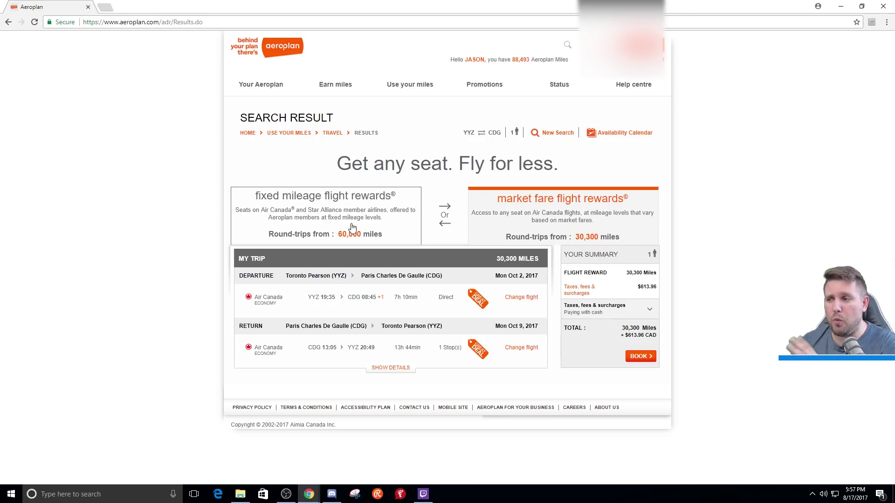
- Switch the Oct 2 YYZ–CDG results to fixed mileage flight rewards
left_click(385, 223)
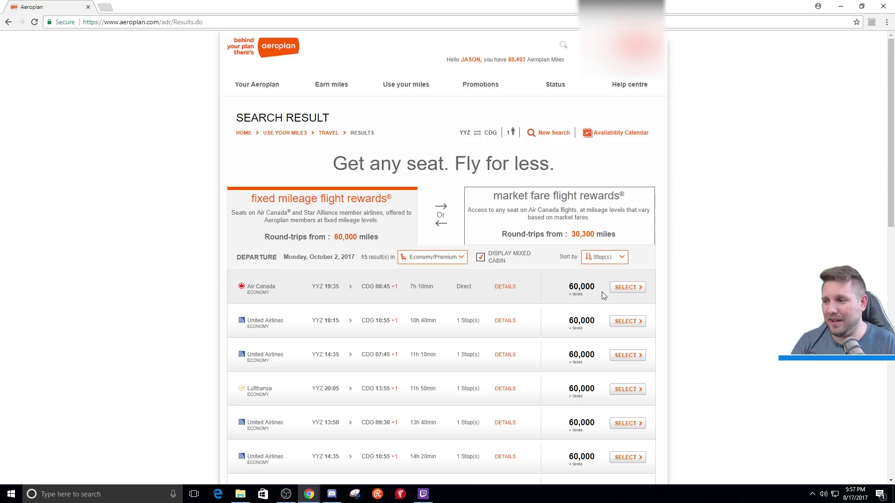
left_click(448, 258)
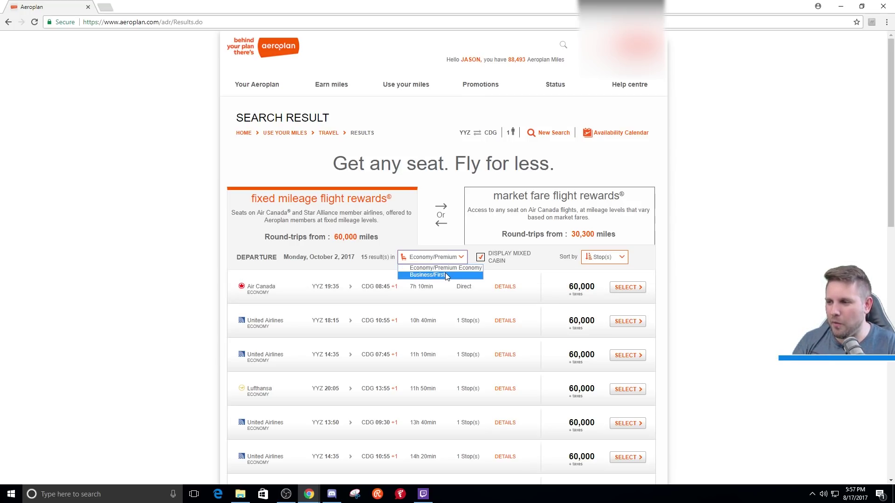
left_click(446, 275)
scroll(499, 266, "down", 1)
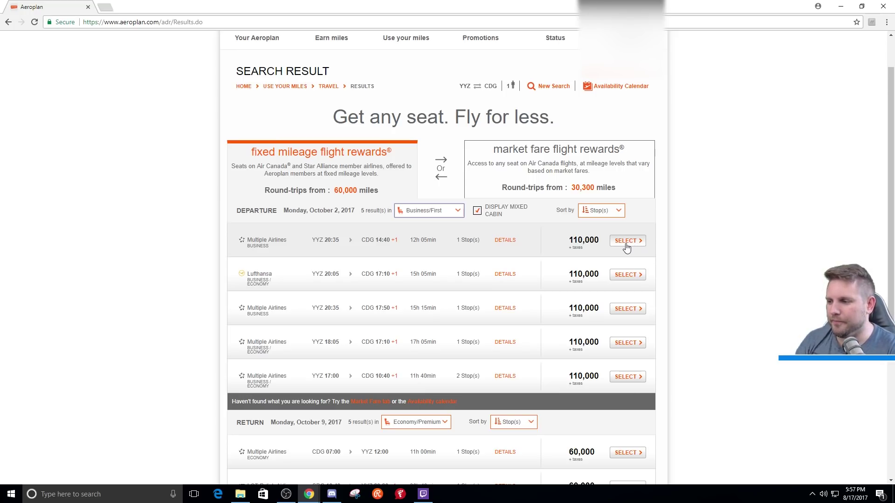
left_click(434, 212)
left_click(443, 224)
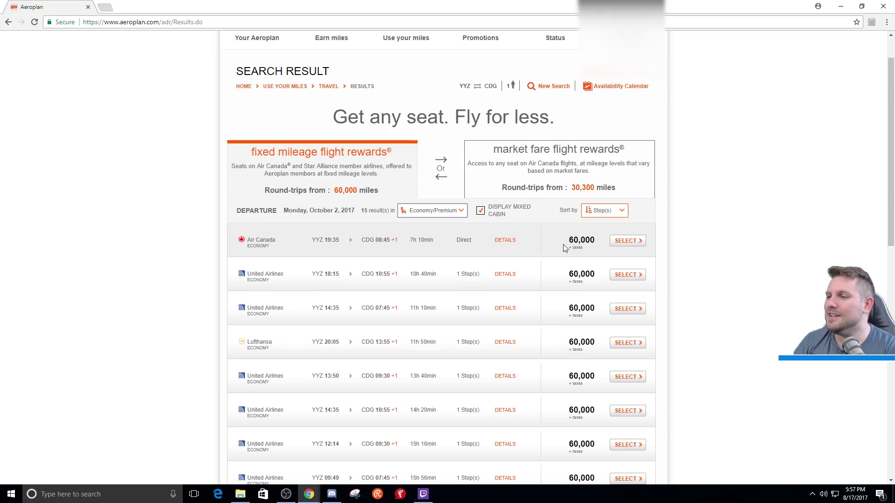
- Review the Air Canada AC880 direct flight's details and select it at 60,000 miles
left_click(505, 240)
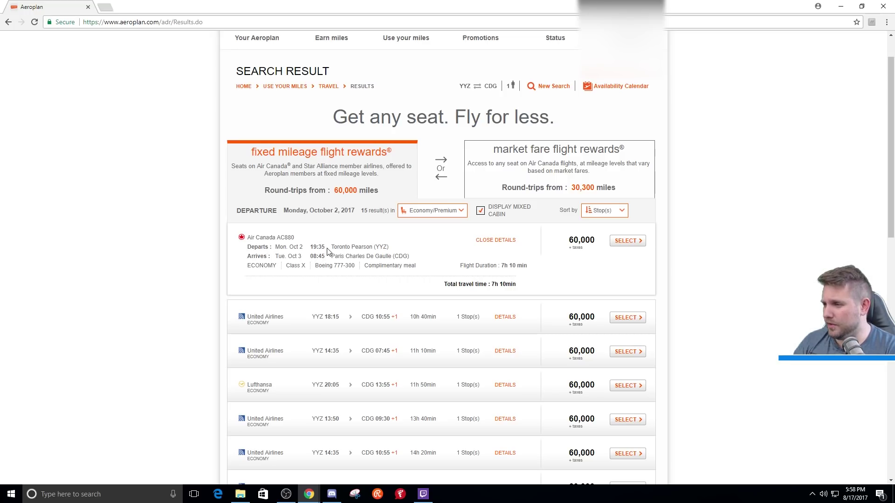
left_click(506, 240)
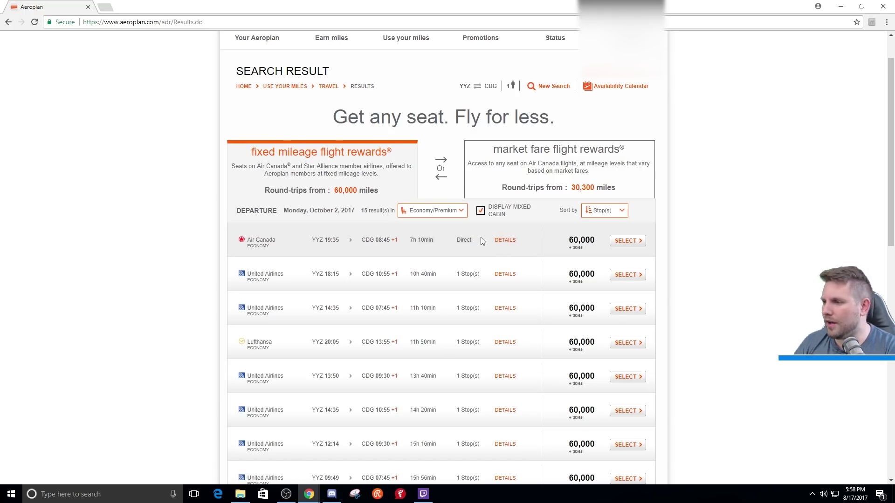
left_click(505, 240)
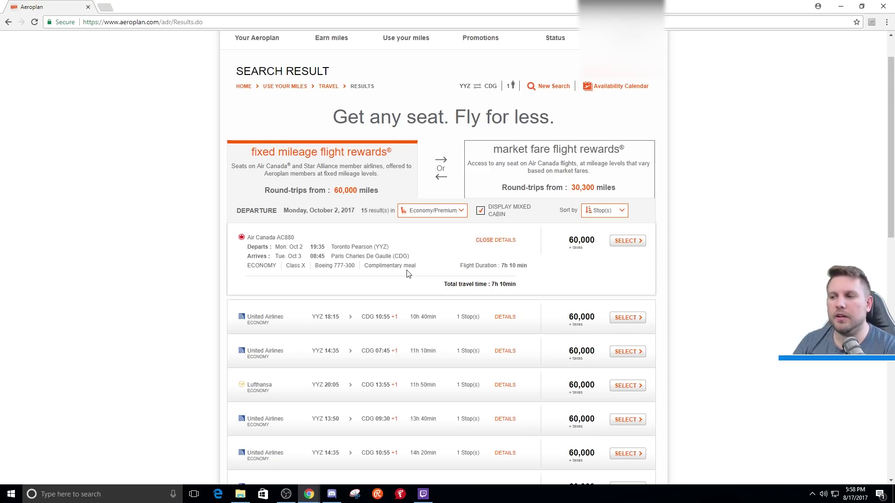
left_click(629, 241)
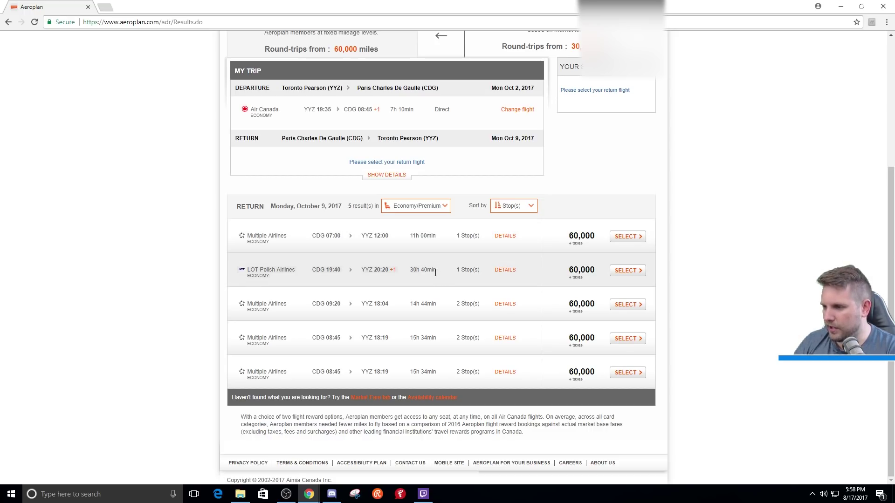
- Expand details for the Swiss LX647 return option and the AC880 departure in My Trip
left_click(506, 237)
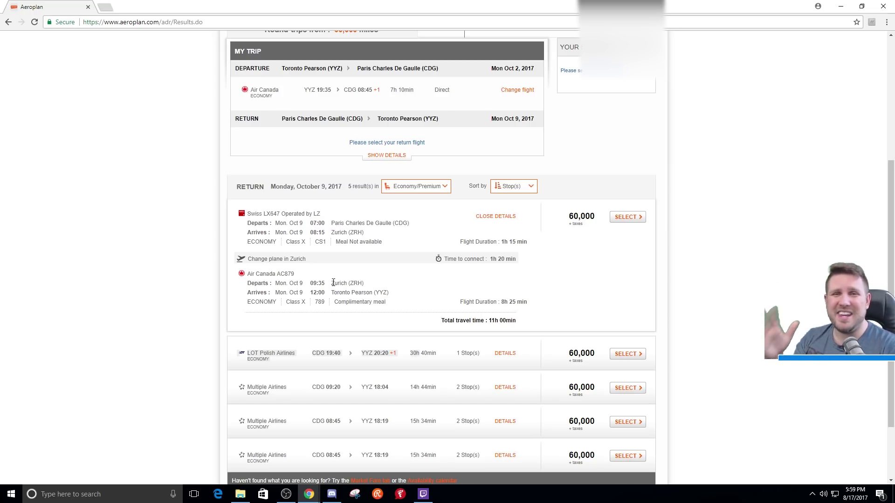
scroll(391, 268, "up", 2)
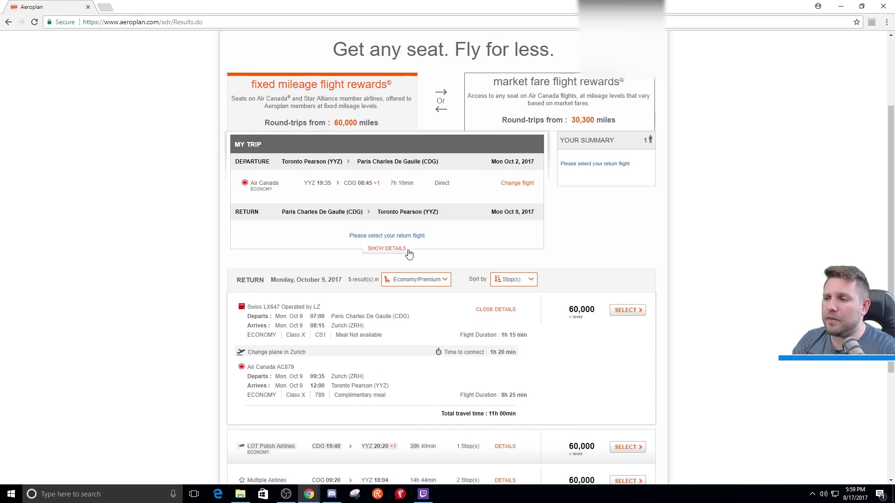
left_click(402, 249)
scroll(679, 313, "down", 5)
- Move the return date to Sun Oct 8 in the availability calendar and search again
scroll(685, 356, "up", 8)
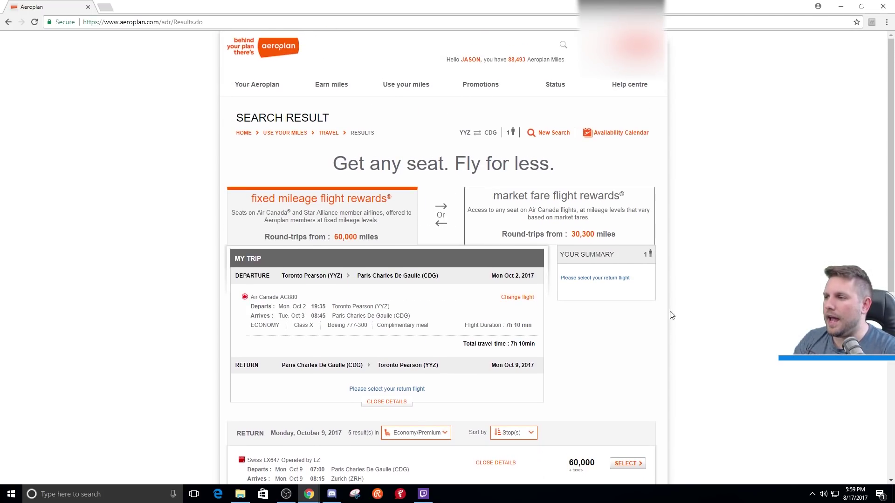
left_click(616, 134)
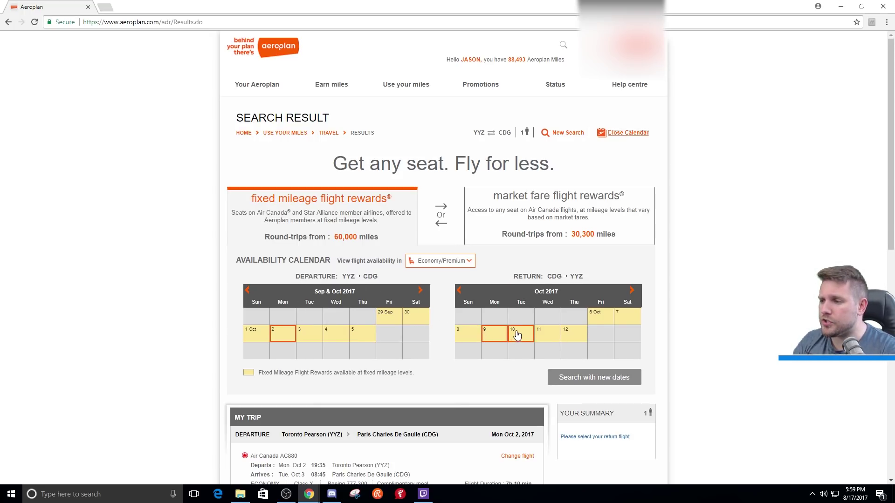
left_click(466, 335)
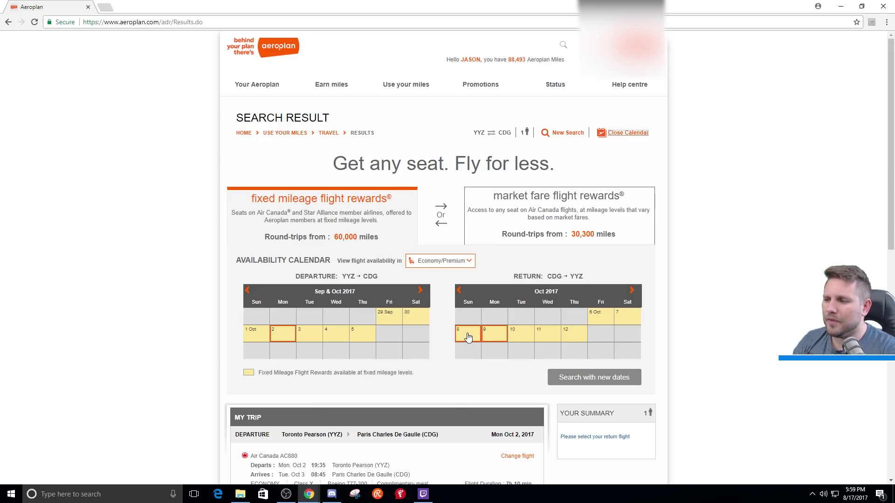
left_click(608, 382)
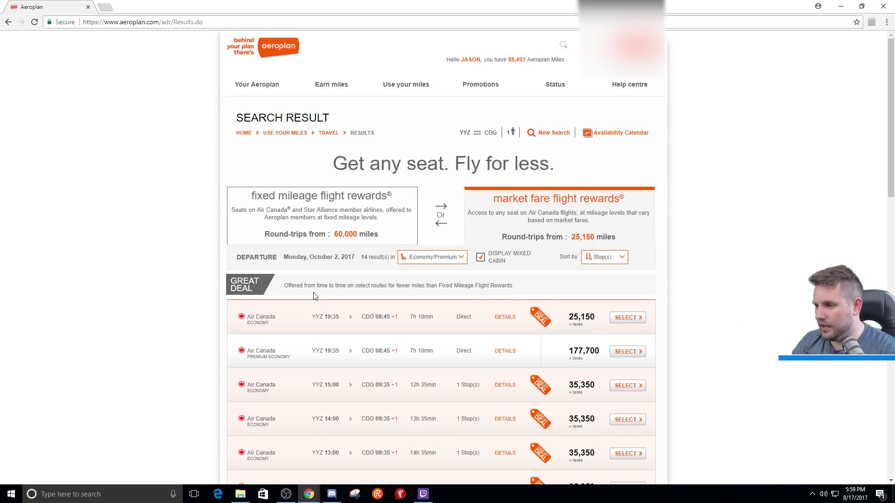
- Compare market fare and fixed mileage rewards, ending on Oct 2 fixed mileage fares at 60,000 miles
left_click(344, 225)
left_click(510, 217)
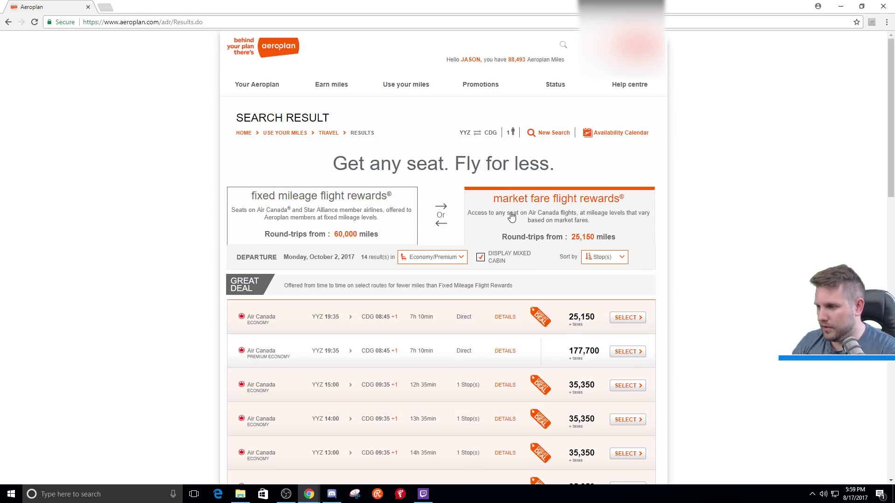
left_click(295, 209)
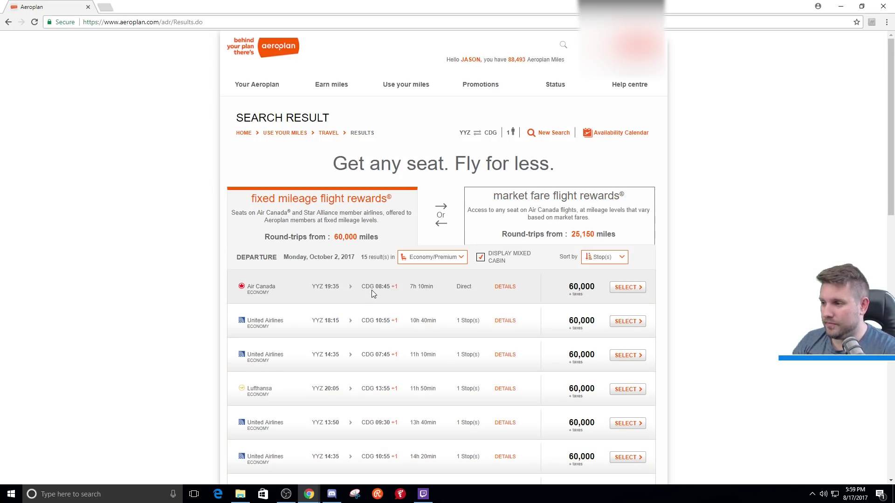
left_click(610, 205)
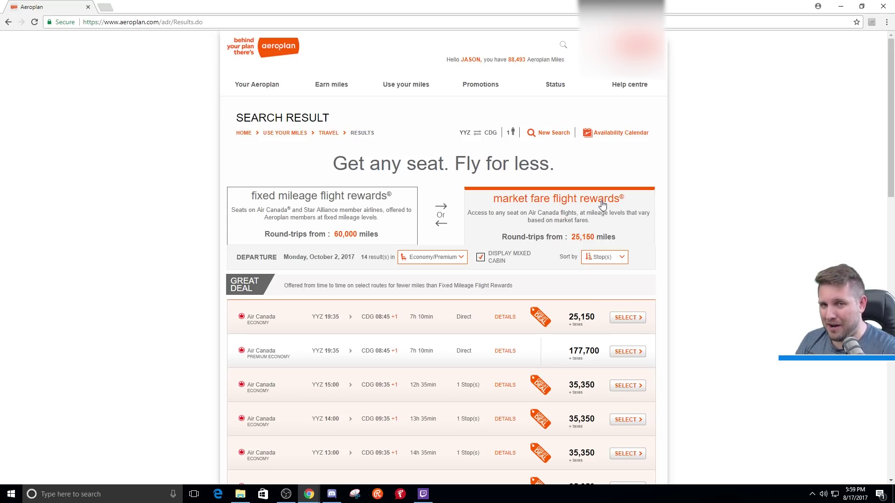
left_click(360, 201)
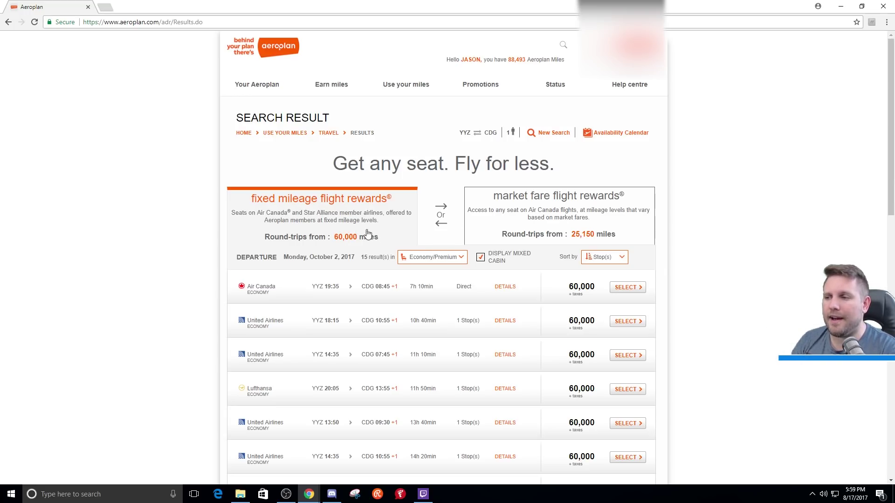
scroll(356, 233, "down", 2)
scroll(351, 241, "down", 1)
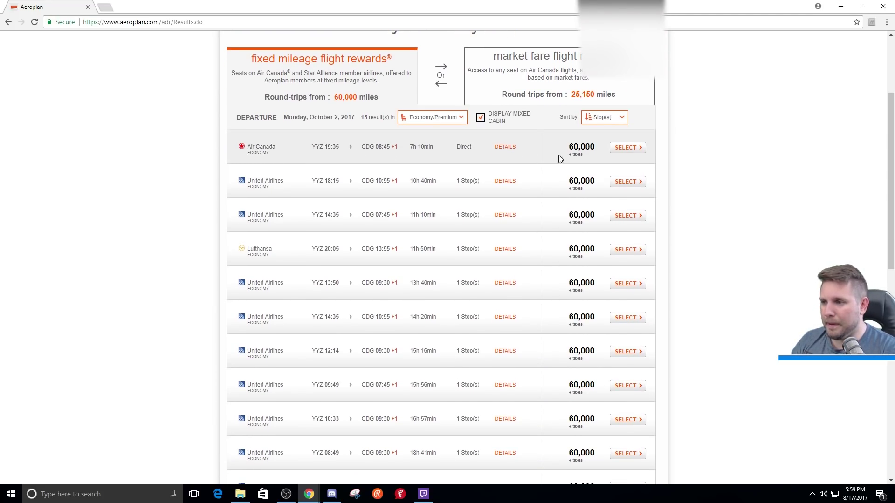
- Select the 19:35 departure, then rerun the search with the return moved to Tue Oct 10
left_click(630, 148)
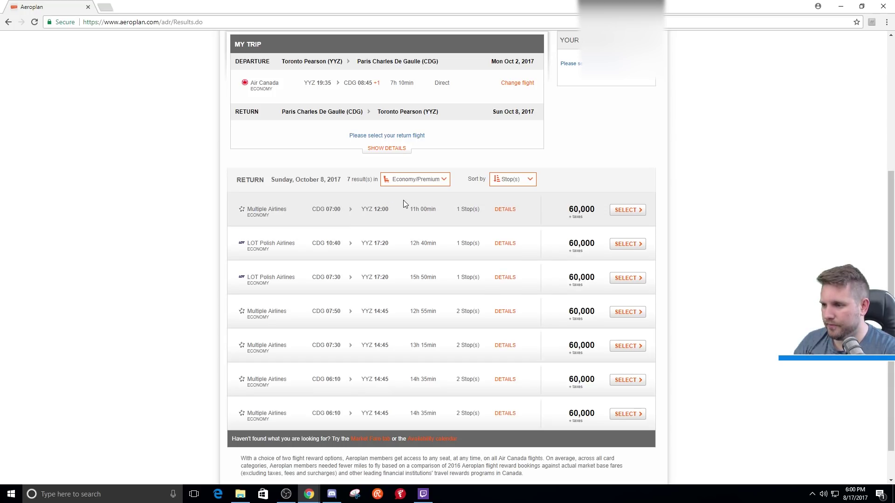
scroll(418, 303, "up", 4)
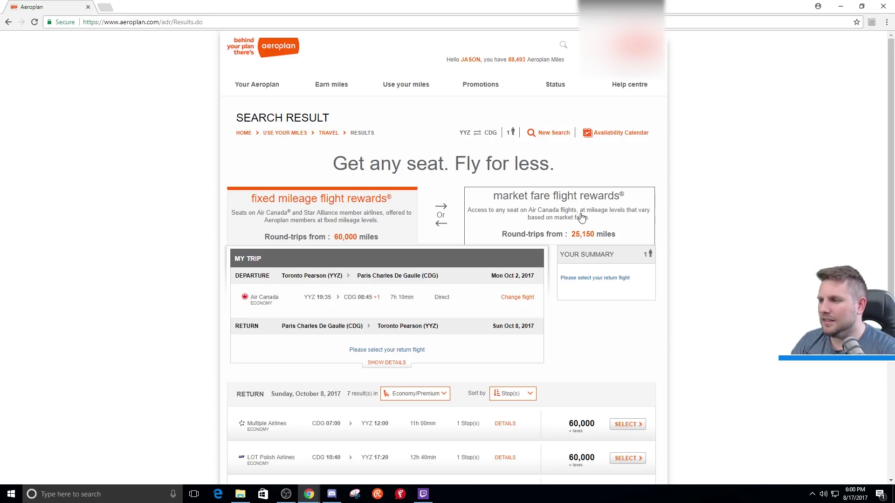
left_click(606, 134)
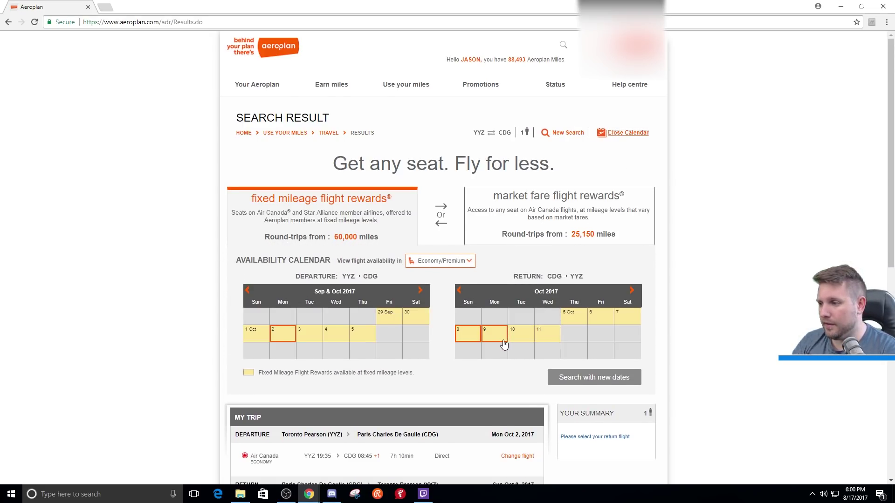
left_click(521, 339)
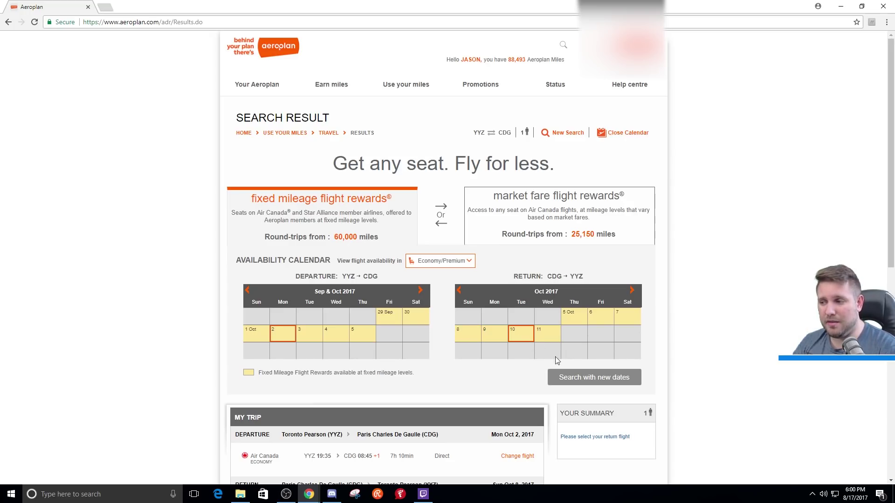
left_click(575, 383)
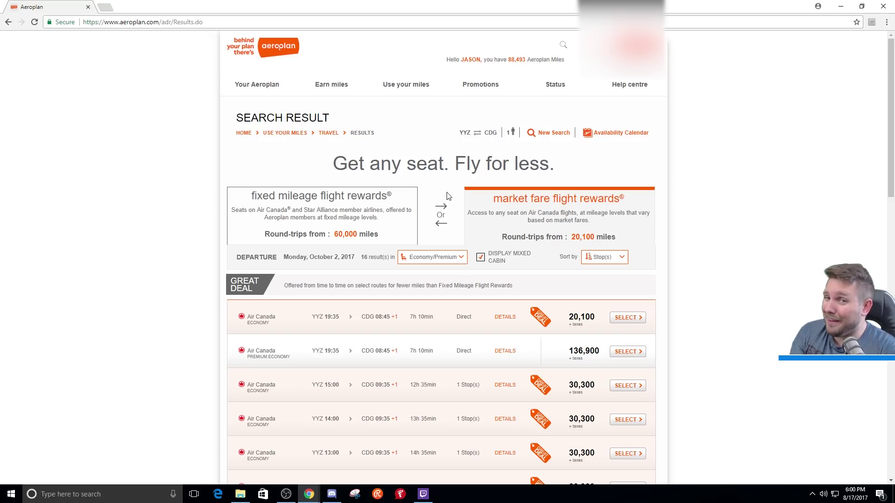
scroll(449, 196, "down", 3)
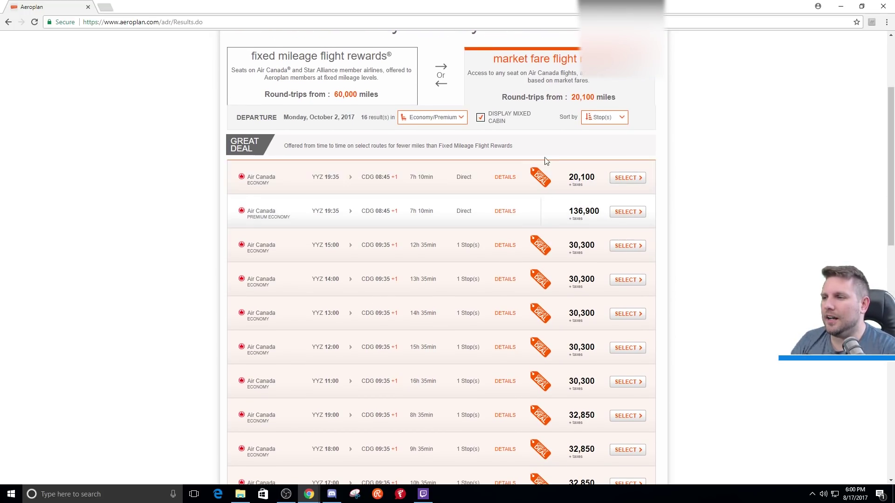
left_click(322, 78)
left_click(572, 75)
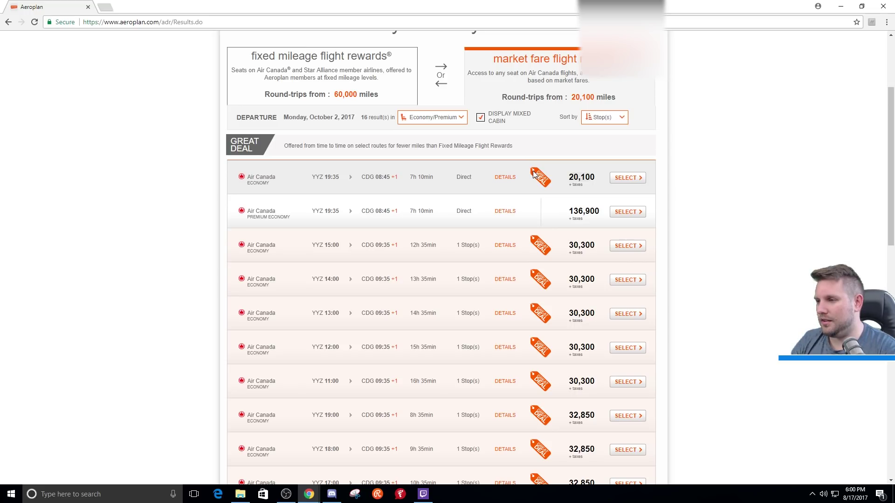
- Under fixed mileage rewards, pick the Air Canada 19:35 departure and the Oct 10 11:00 return
left_click(358, 82)
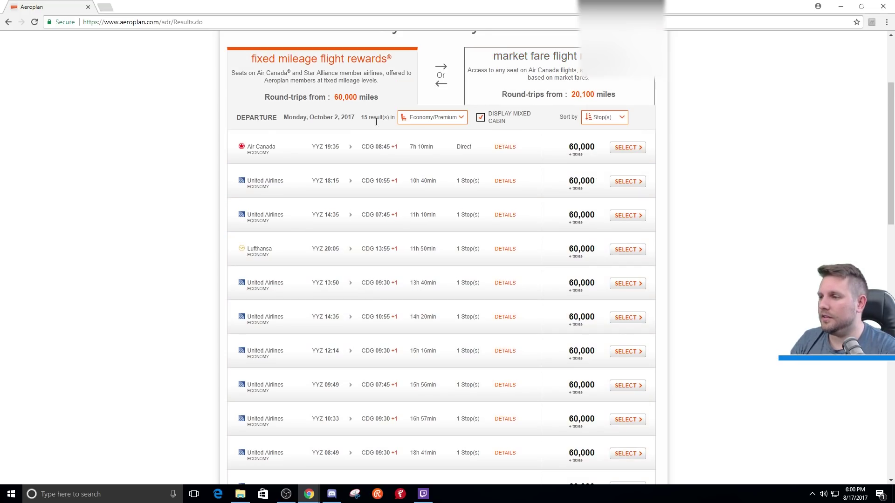
left_click(627, 148)
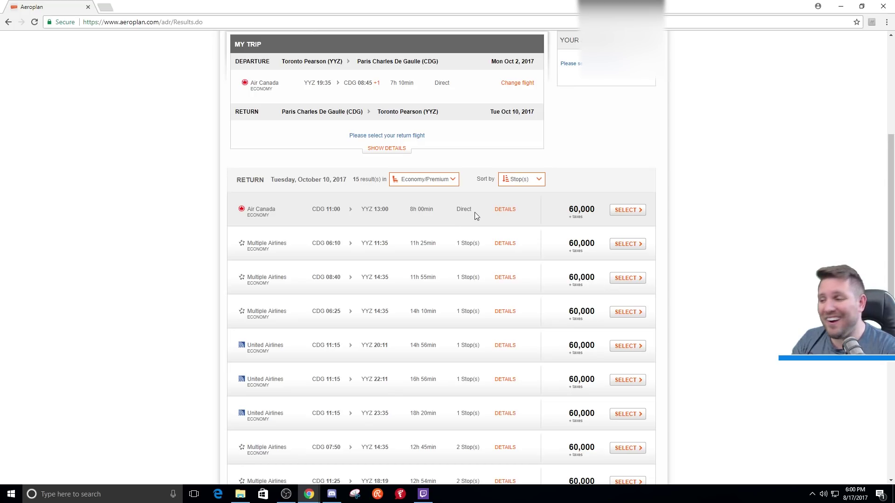
left_click(616, 212)
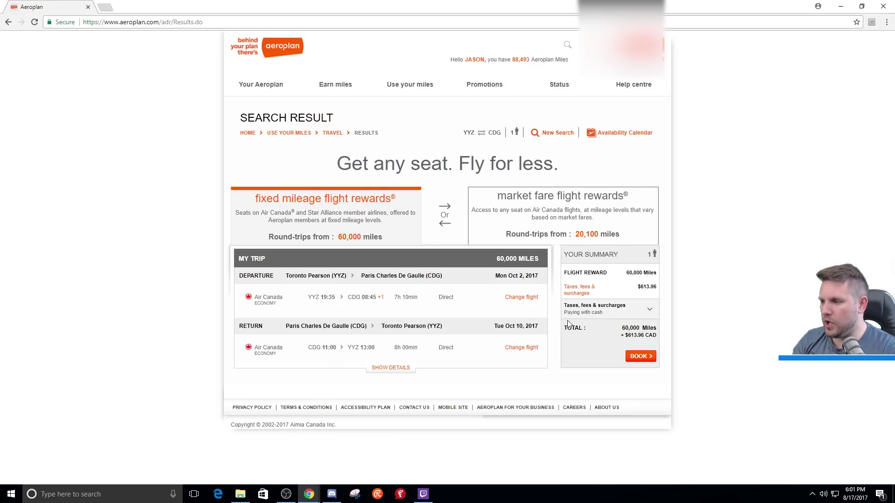
left_click(597, 290)
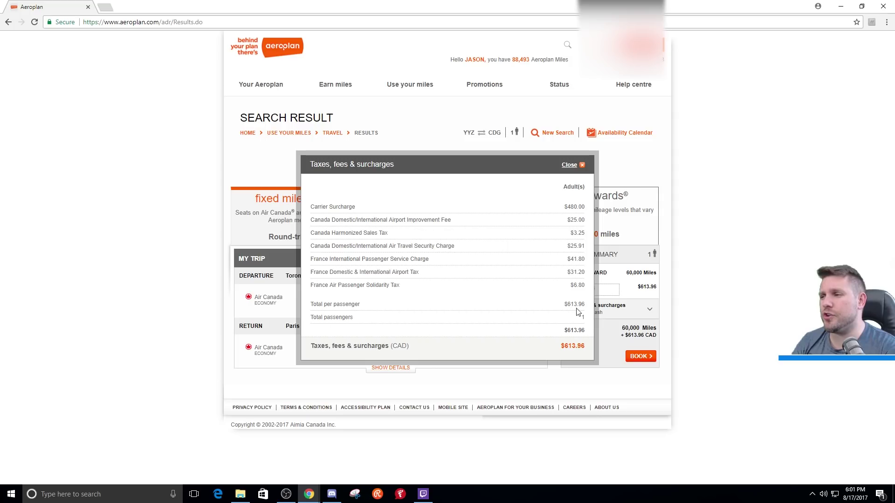
left_click(580, 165)
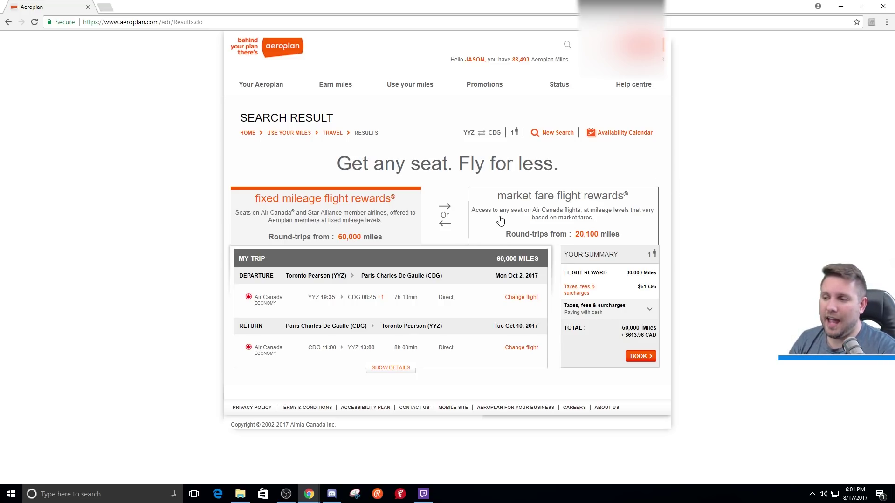
- Expand the taxes and fees payment options, then go back to the market fare reward list
left_click(649, 310)
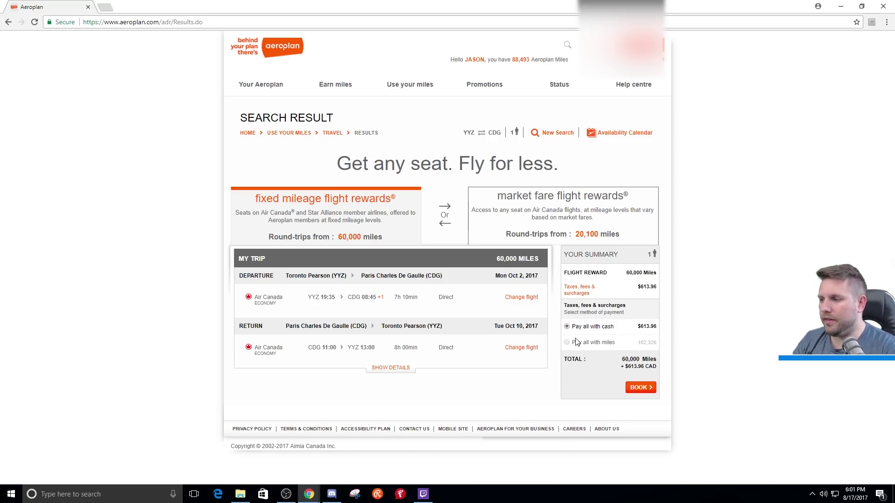
mouse_move(577, 342)
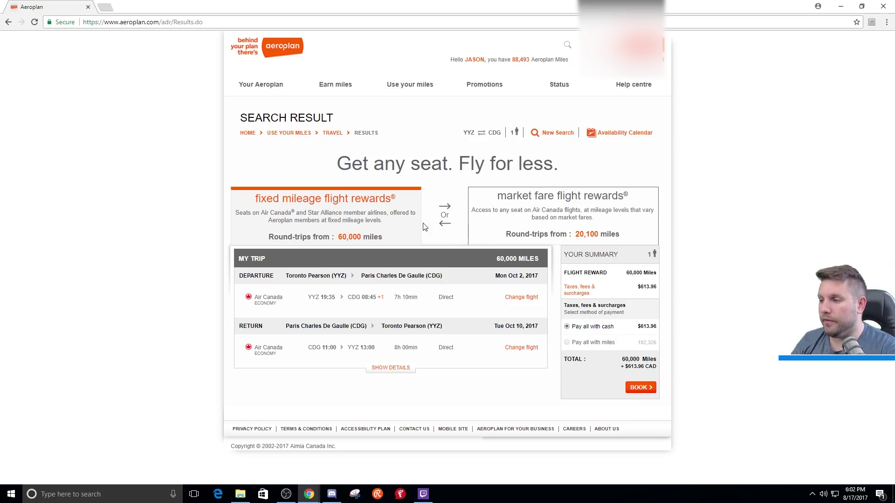
left_click(555, 219)
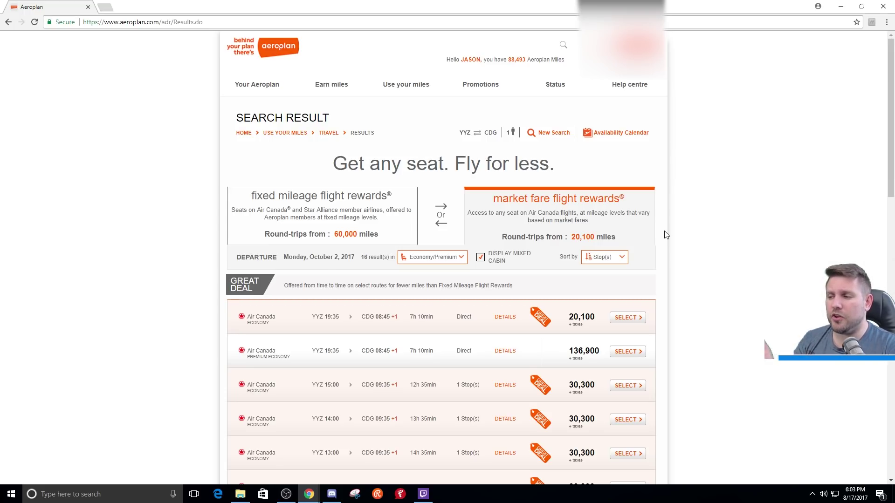
- Highlight the 20,100-mile price on the economy 19:35 row
scroll(669, 305, "down", 3)
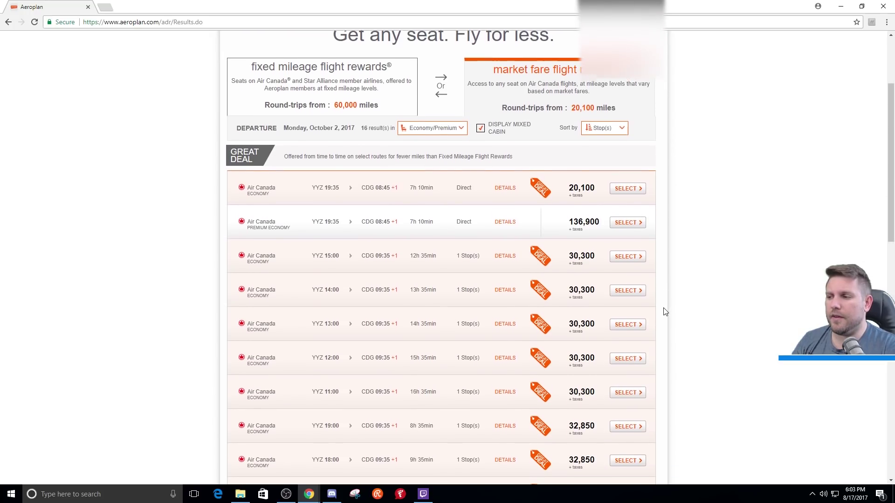
double_click(581, 177)
right_click(584, 177)
left_click(581, 177)
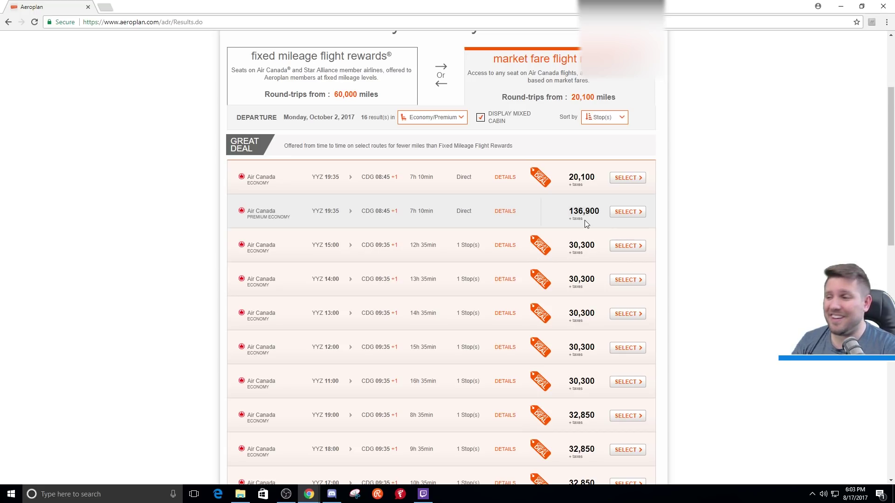
- Expand AC880 details for the premium economy and economy 19:35 flights
left_click(509, 212)
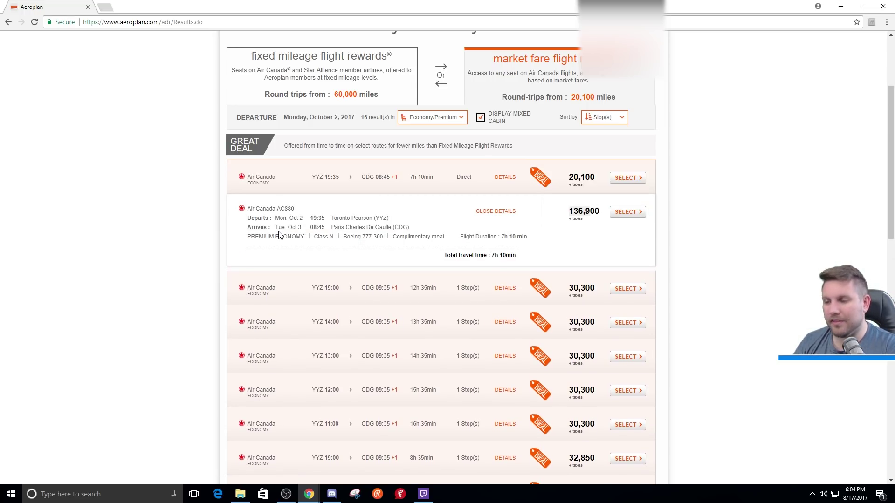
left_click(503, 180)
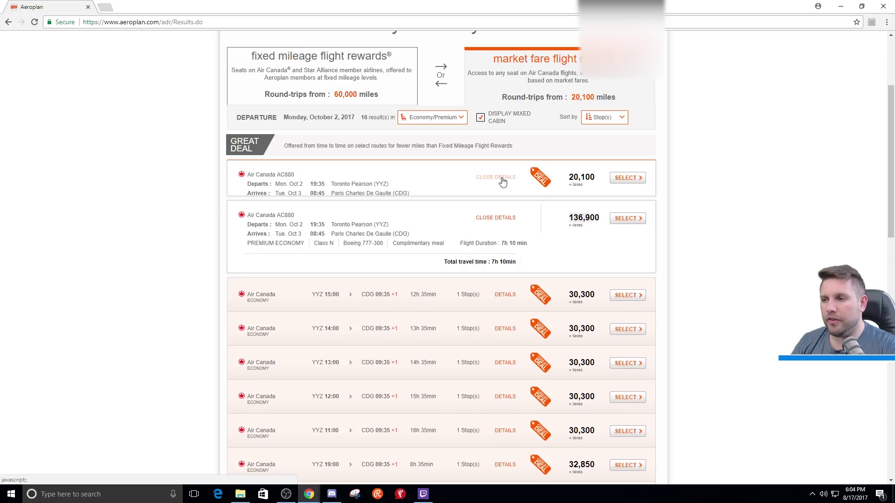
double_click(261, 202)
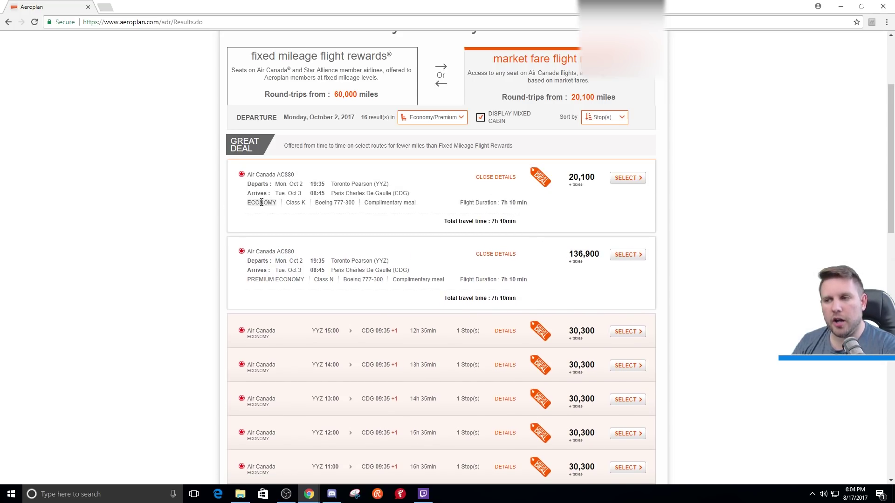
left_click(271, 277)
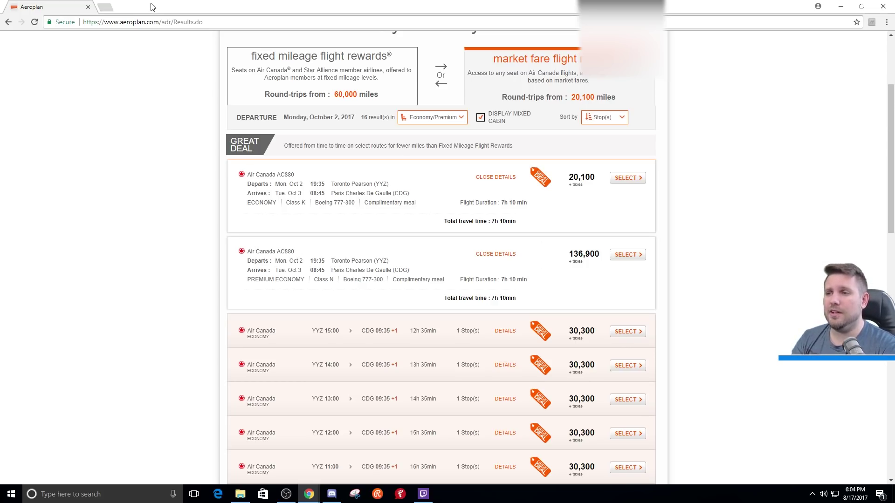
- Load the Air Canada website in a new browser tab
left_click(104, 7)
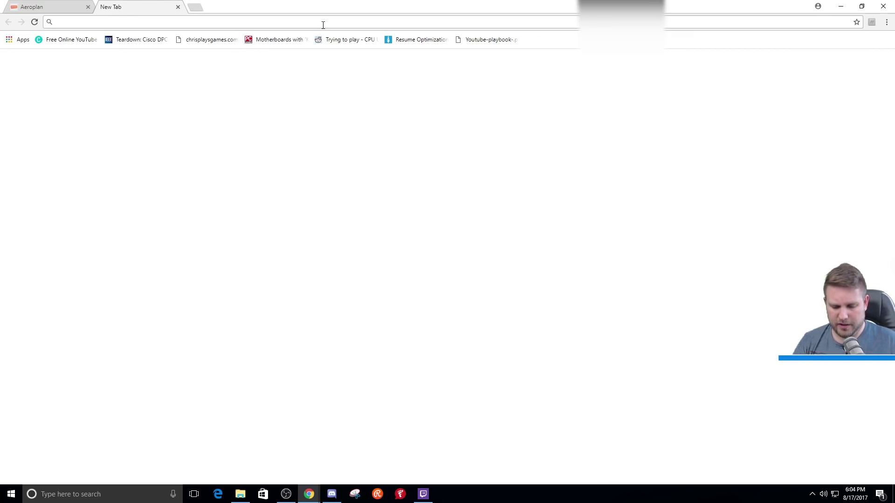
type("aircanada.com")
key("Return")
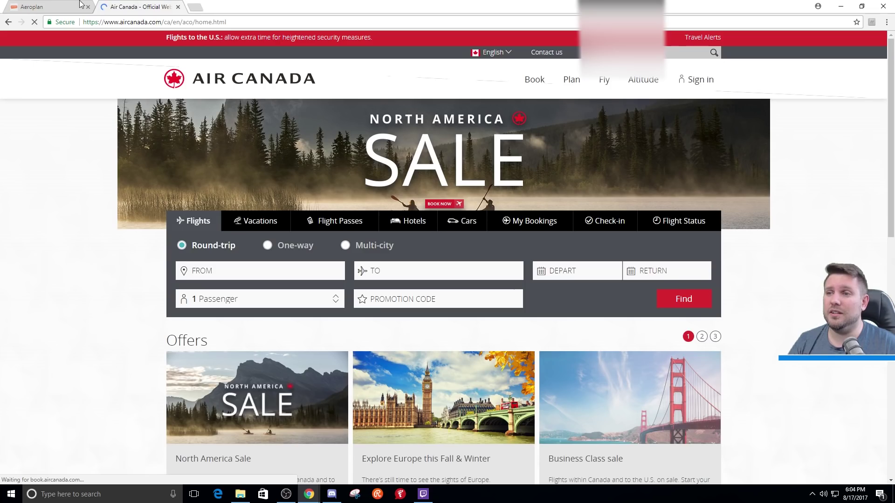
left_click(61, 6)
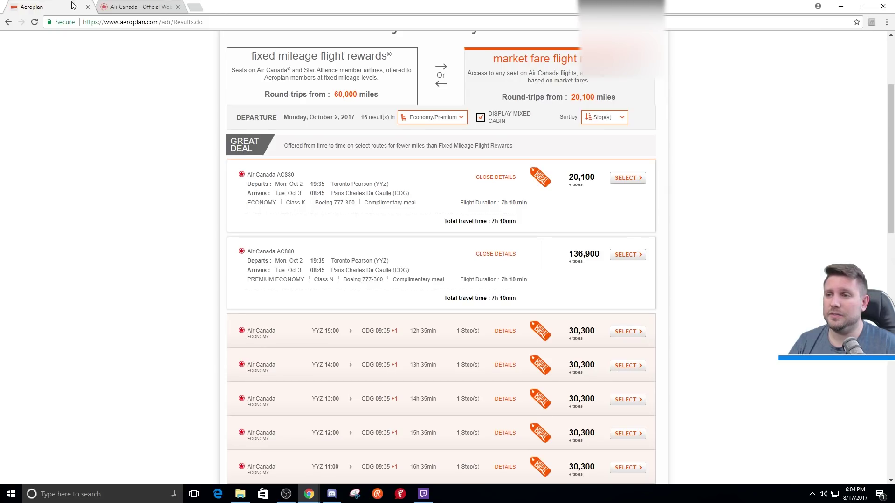
left_click(140, 7)
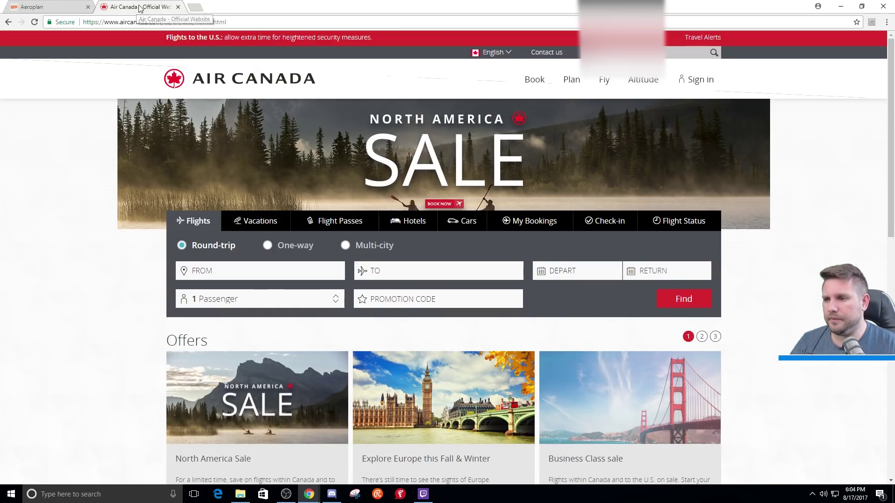
- Set up an Air Canada Toronto YYZ to Paris CDG round trip, 2–10 Oct
left_click(264, 265)
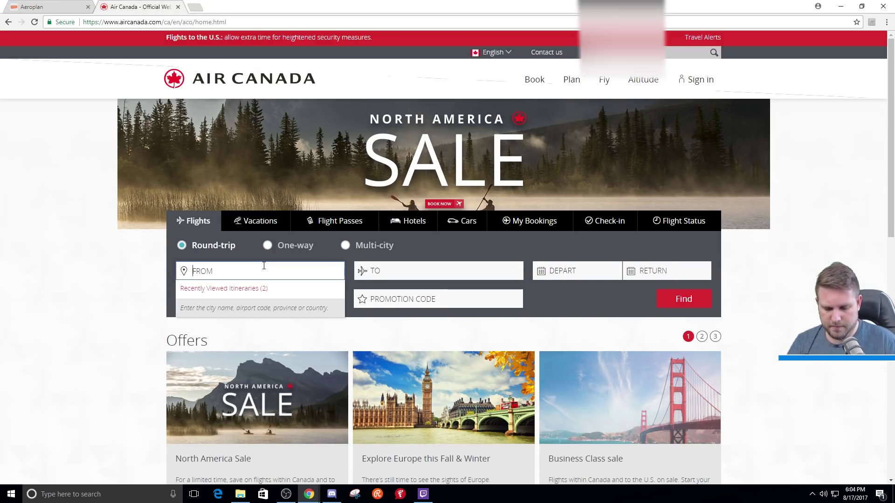
type("yyz")
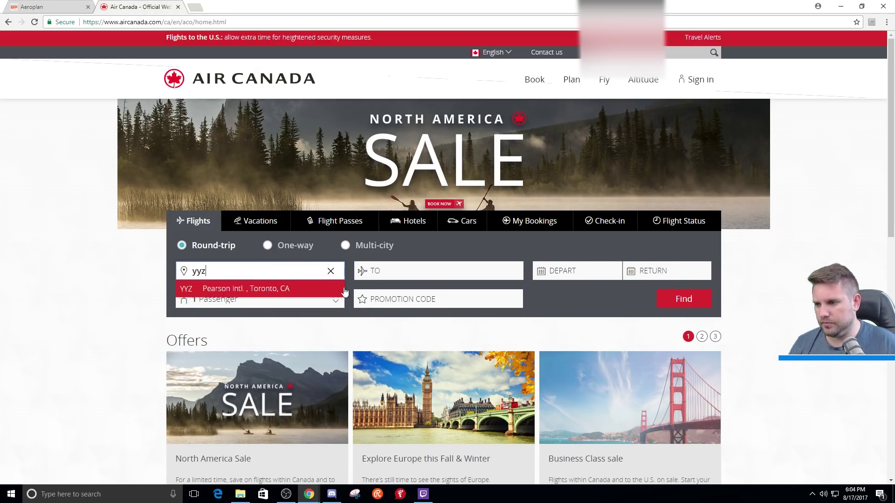
left_click(396, 274)
type("cdg")
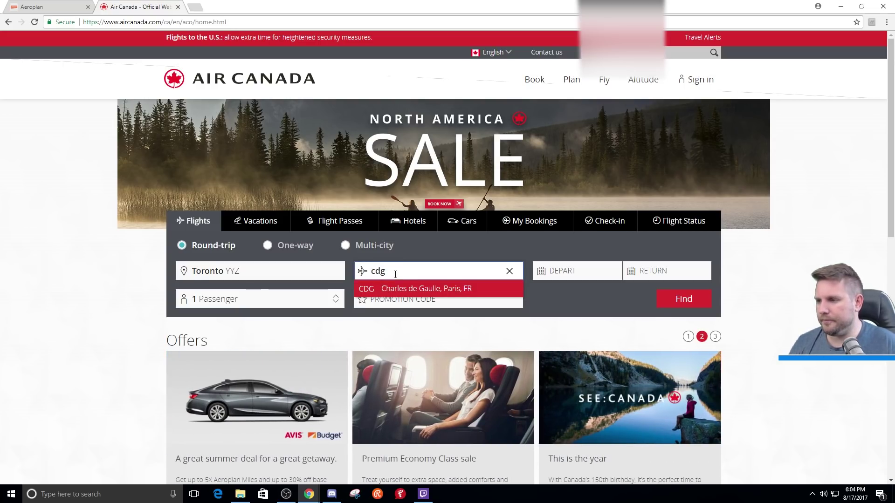
left_click(588, 269)
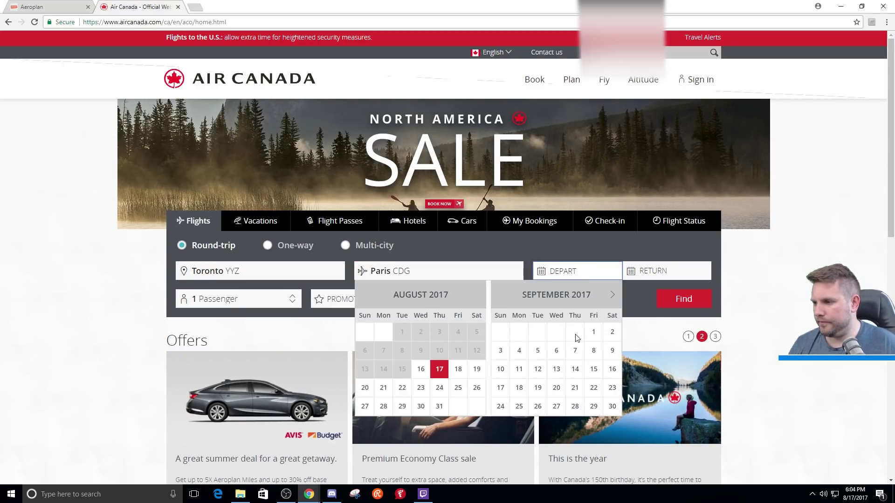
left_click(617, 296)
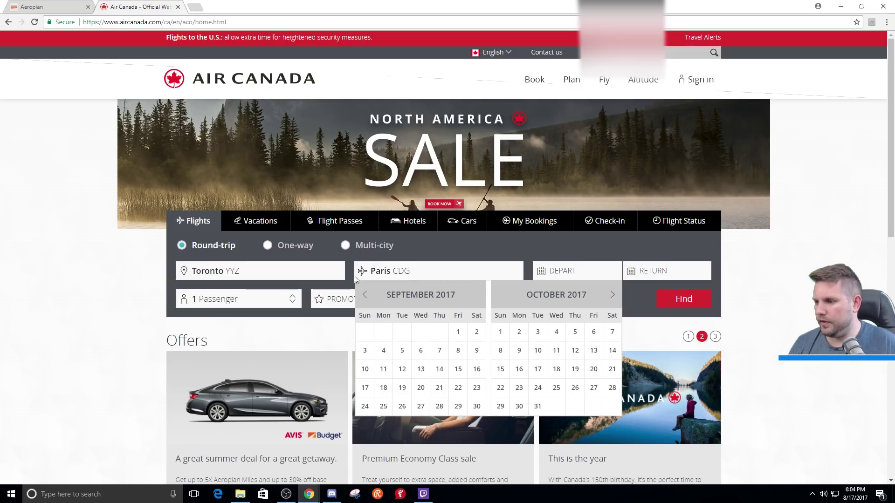
left_click(519, 332)
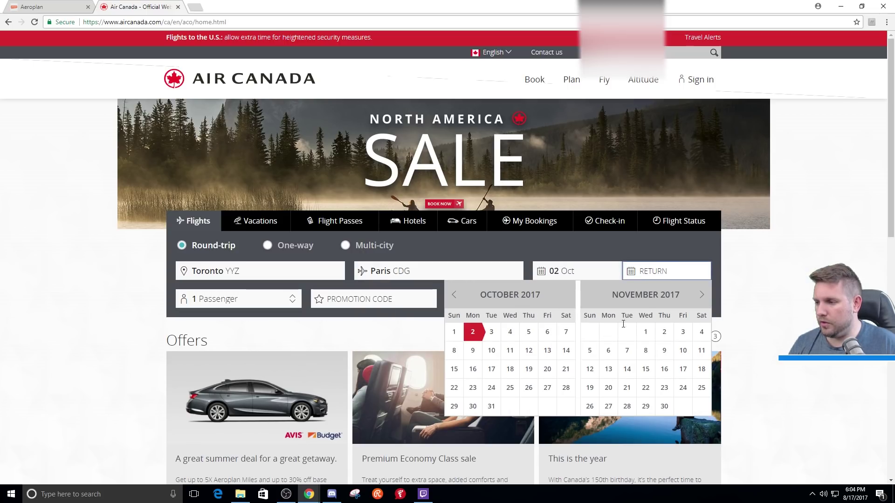
left_click(508, 354)
left_click(51, 10)
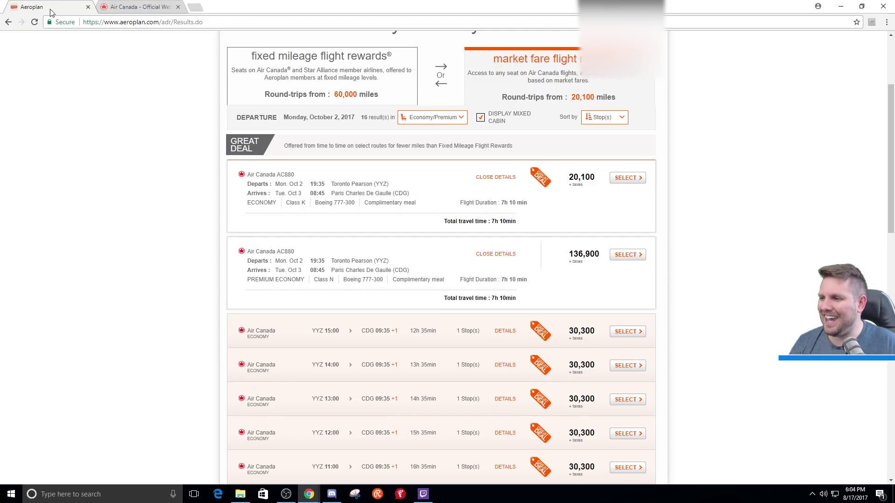
- Add the Oct 2 AC880 departure at 20,100 miles to the trip
scroll(563, 235, "up", 3)
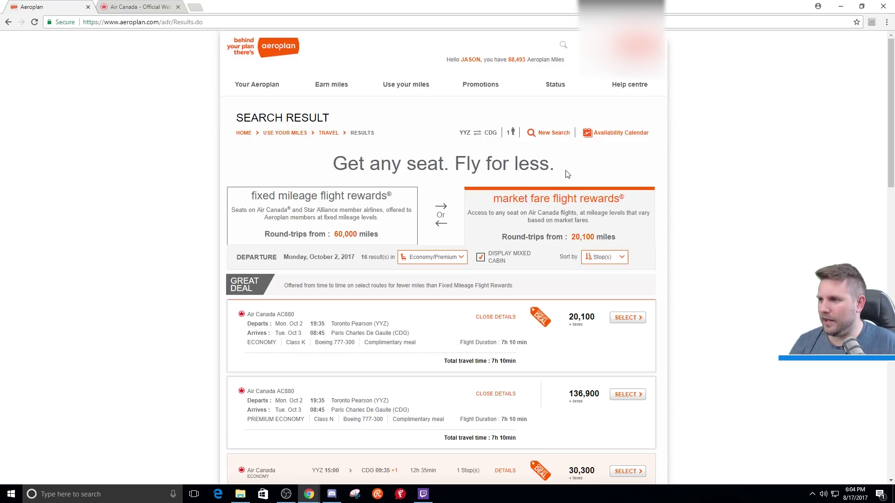
scroll(620, 225, "down", 4)
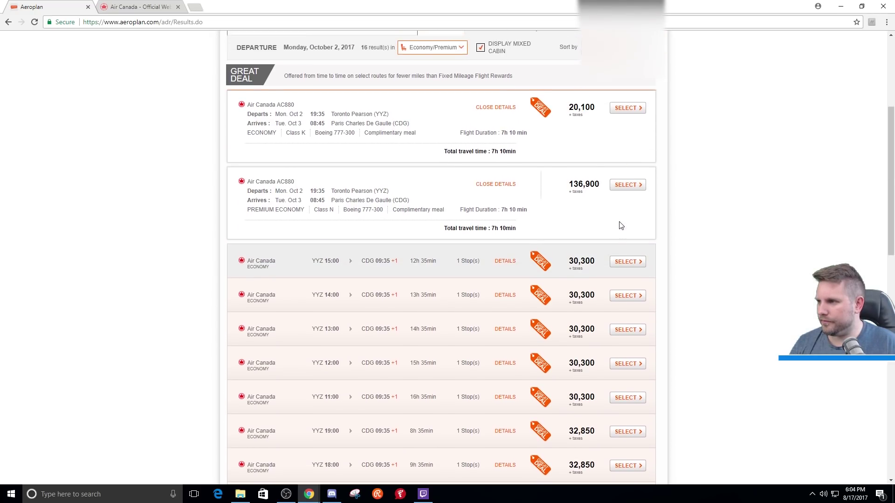
scroll(621, 225, "up", 1)
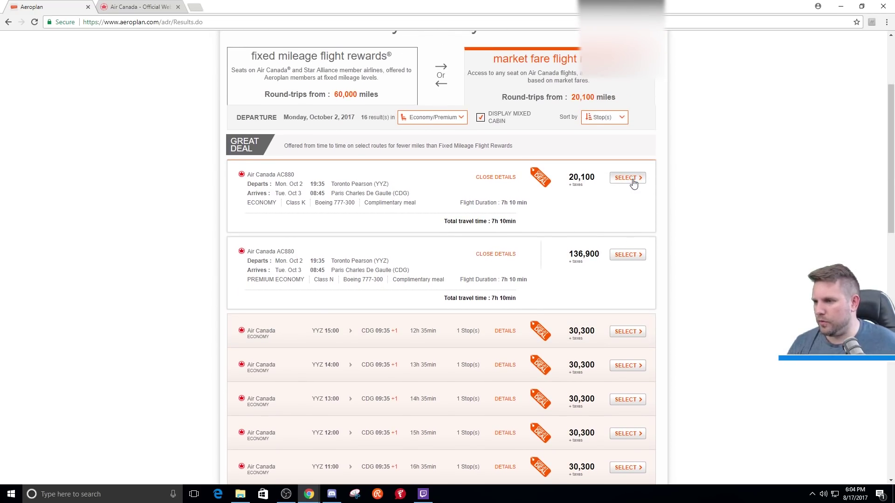
left_click(633, 182)
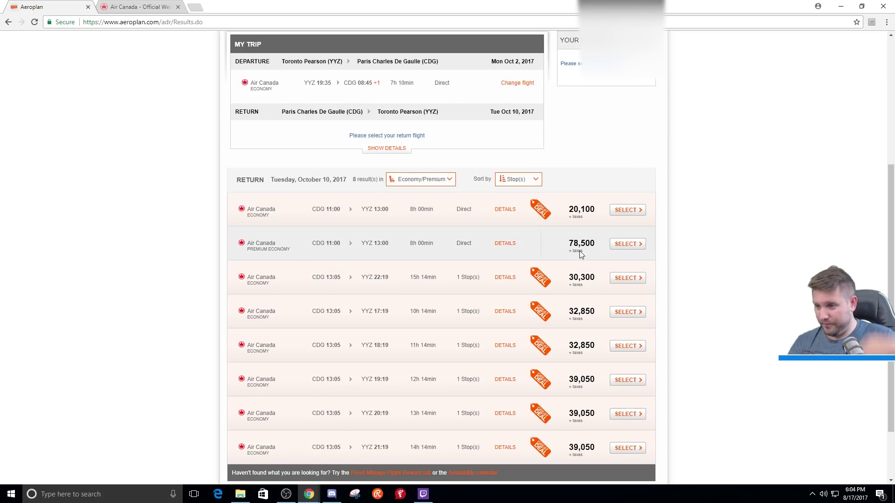
- Expand details of the 11:00 direct return flight
scroll(578, 255, "up", 5)
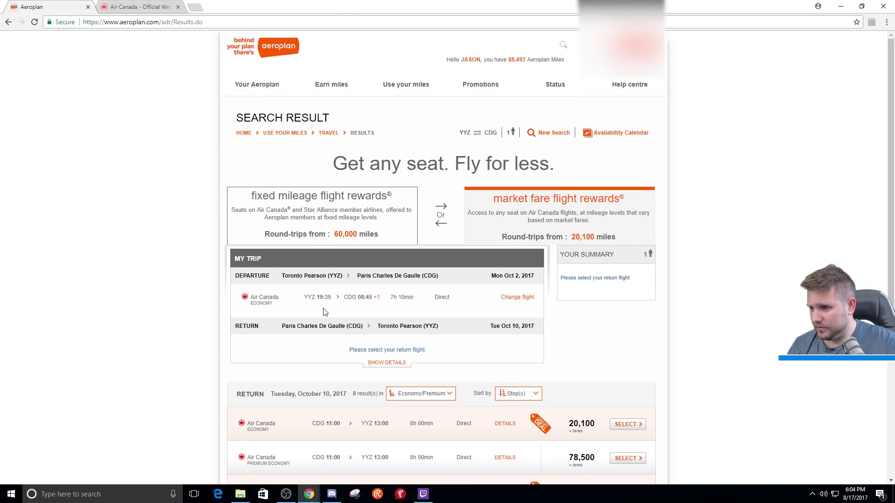
scroll(336, 308, "down", 3)
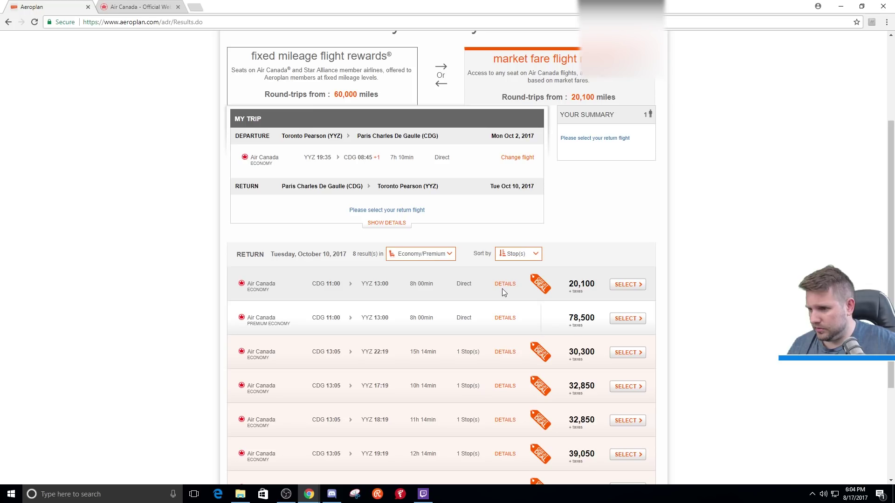
left_click(503, 286)
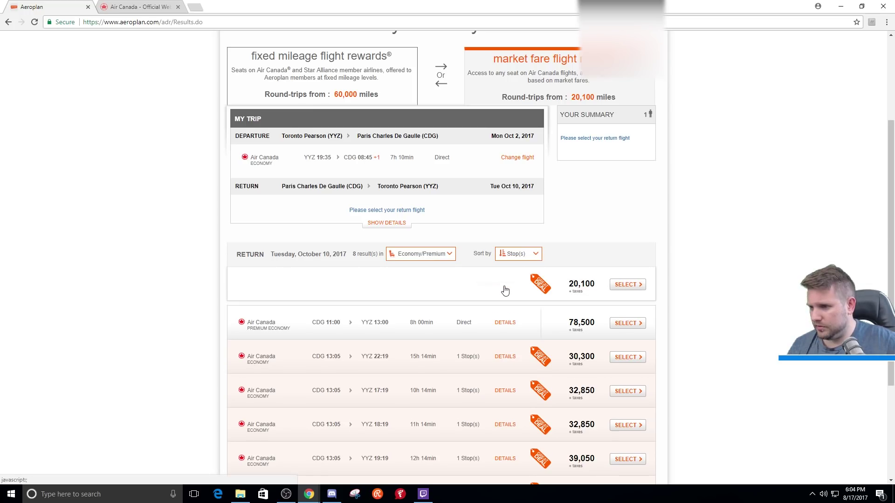
left_click(96, 6)
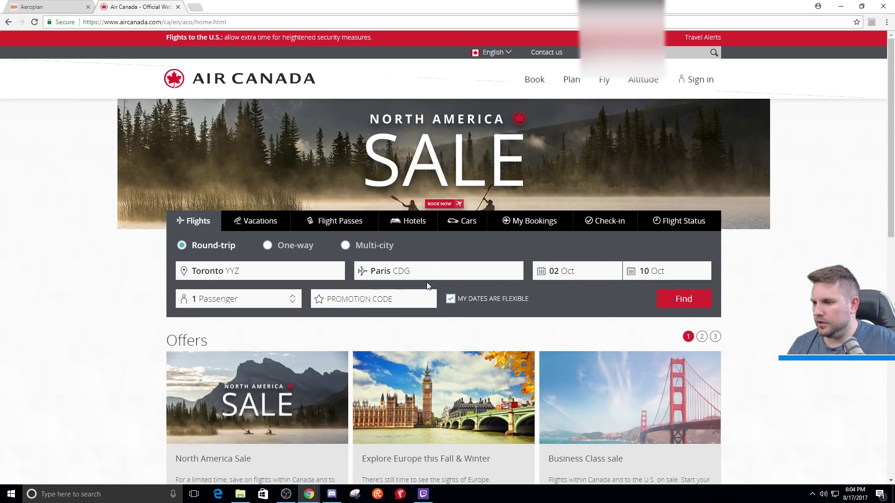
- Search Air Canada cash fares for Toronto–Paris, 2–10 Oct, showing $753 round trip
left_click(684, 301)
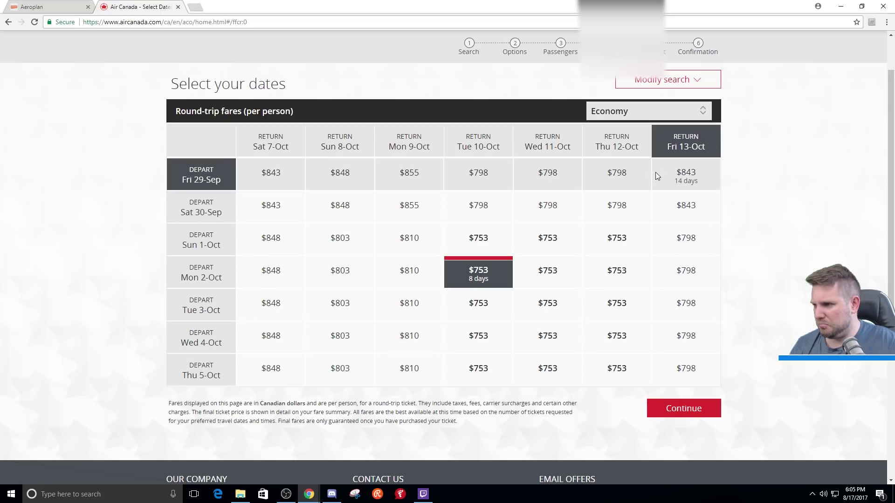
scroll(441, 203, "up", 1)
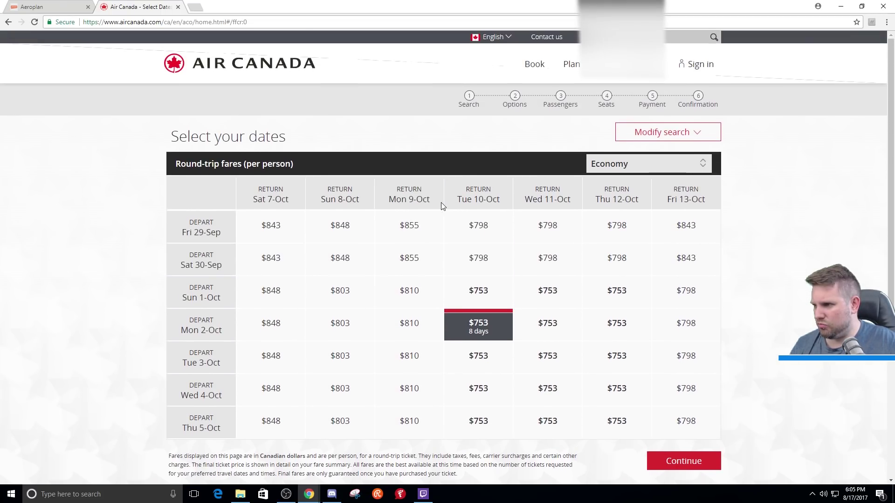
- Rerun the Air Canada fare search for 13–18 Sep, showing $988
left_click(679, 133)
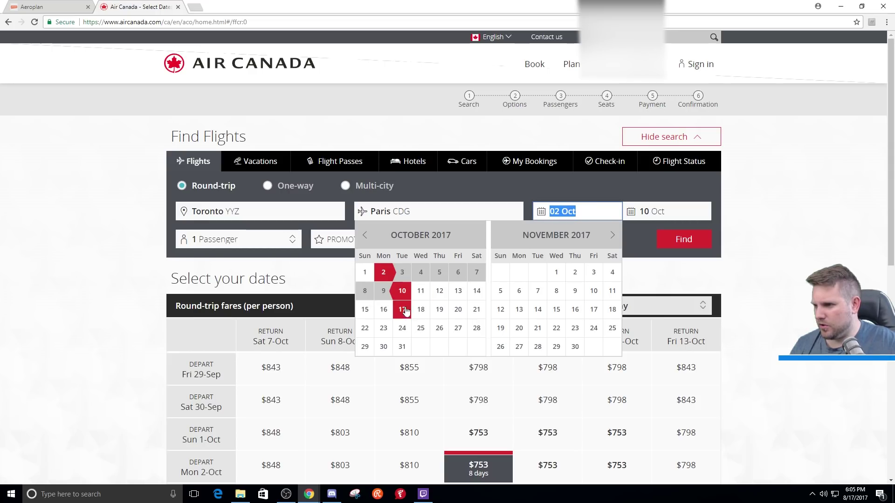
left_click(364, 235)
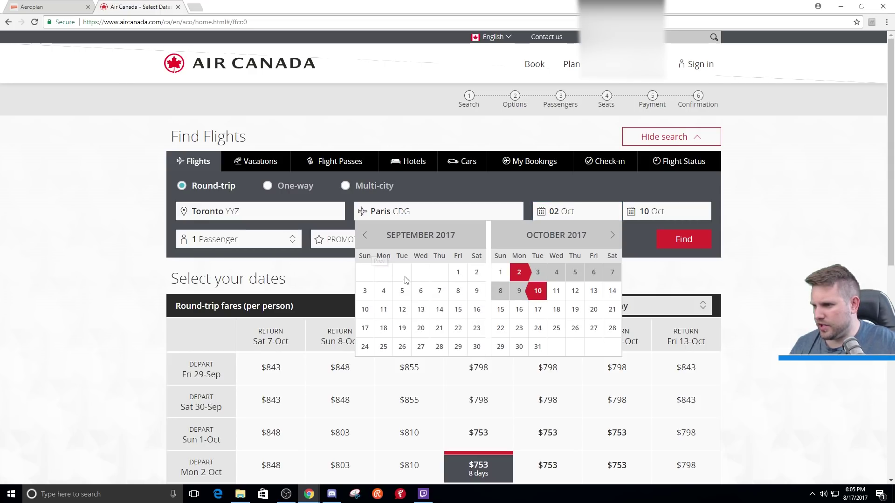
left_click(420, 311)
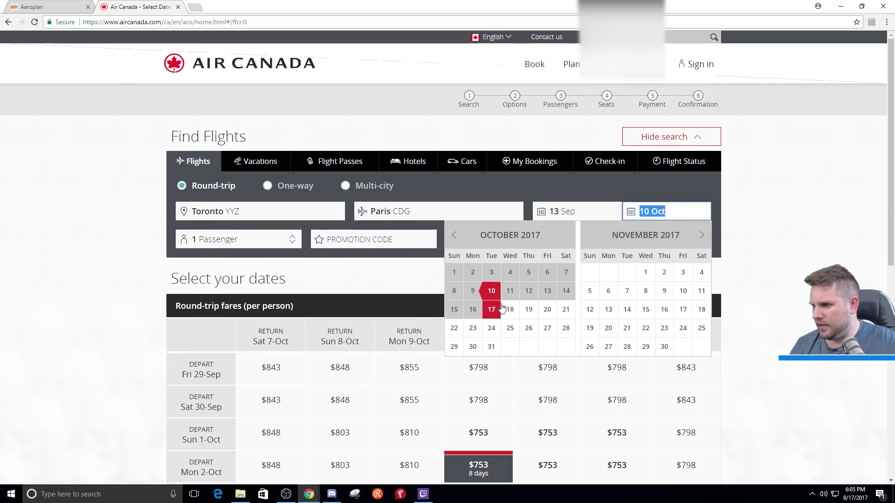
left_click(454, 235)
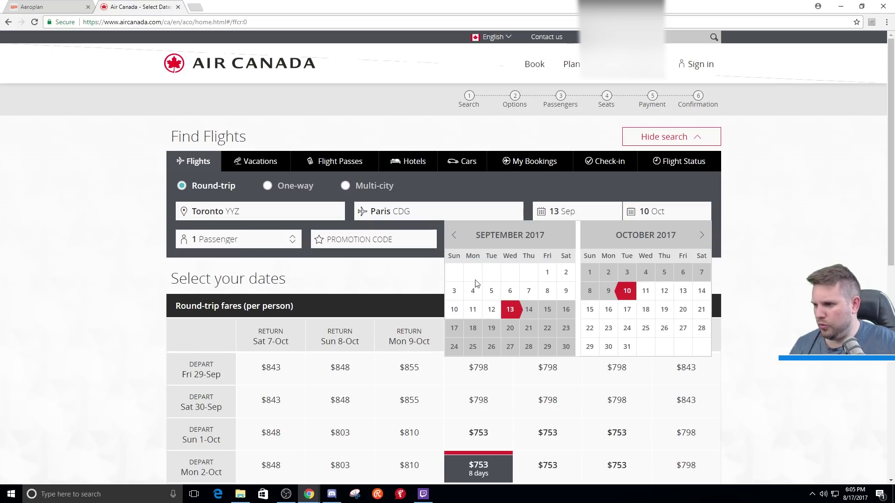
left_click(480, 330)
left_click(686, 242)
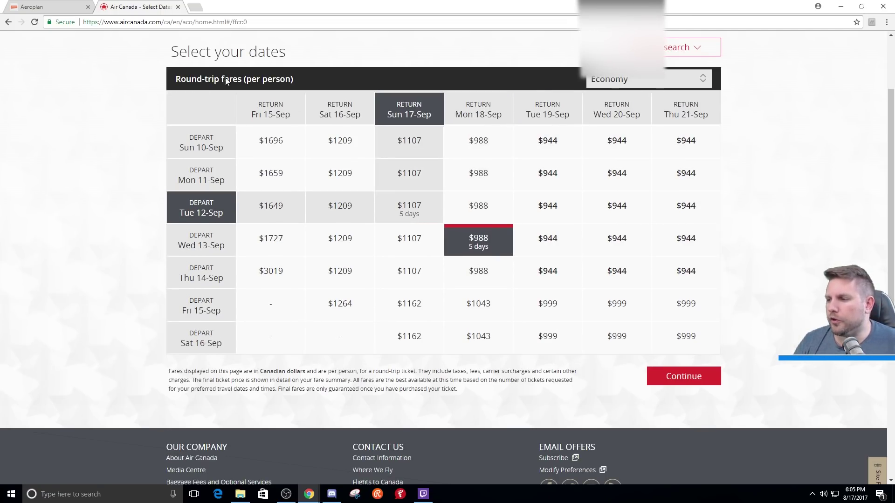
key("ctrl+shift+Tab")
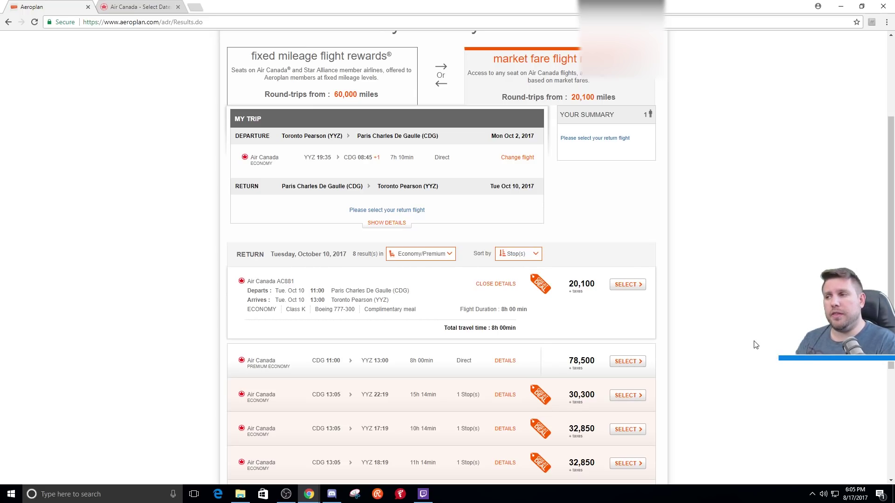
scroll(575, 336, "down", 4)
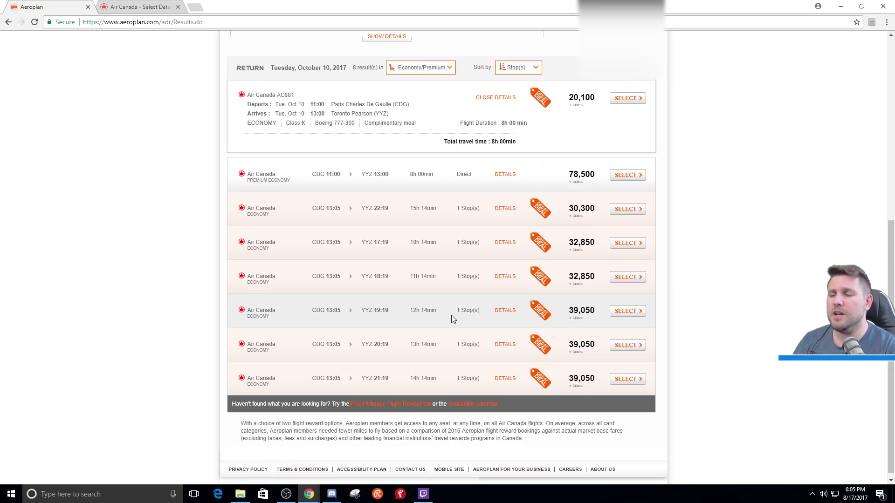
scroll(454, 266, "up", 3)
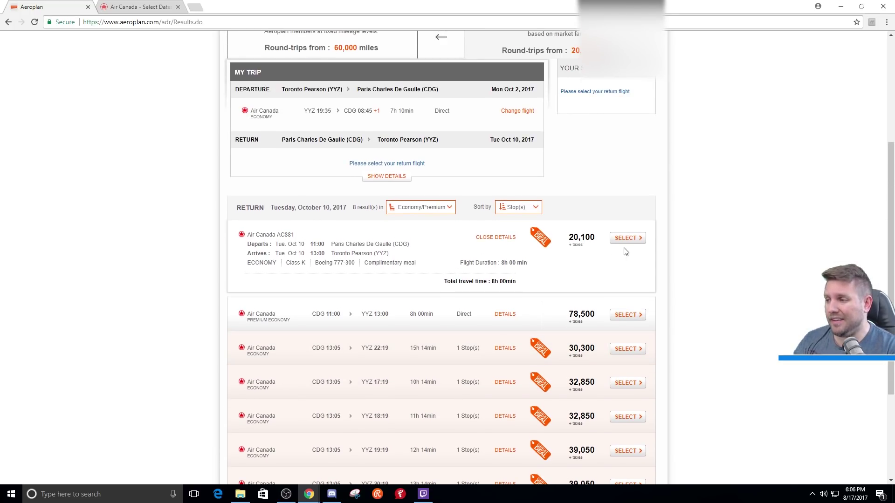
left_click_drag(573, 238, 594, 237)
left_click(581, 237)
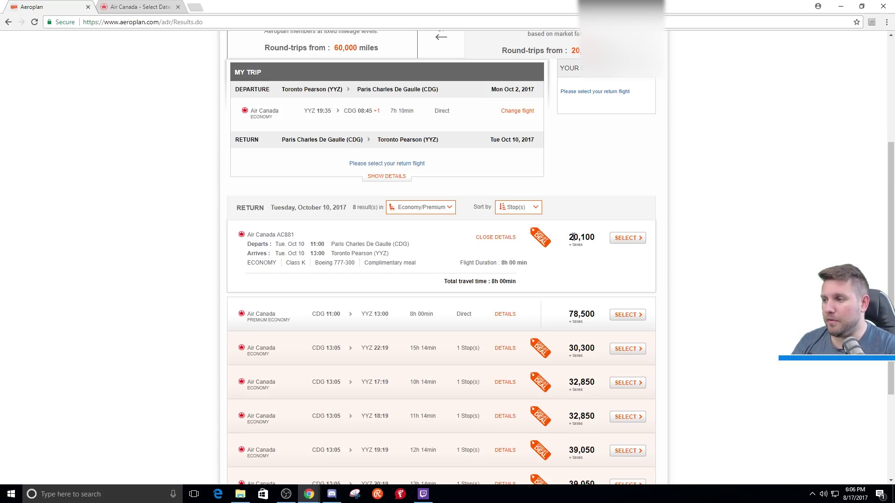
scroll(729, 224, "up", 2)
scroll(729, 225, "up", 2)
scroll(730, 224, "down", 3)
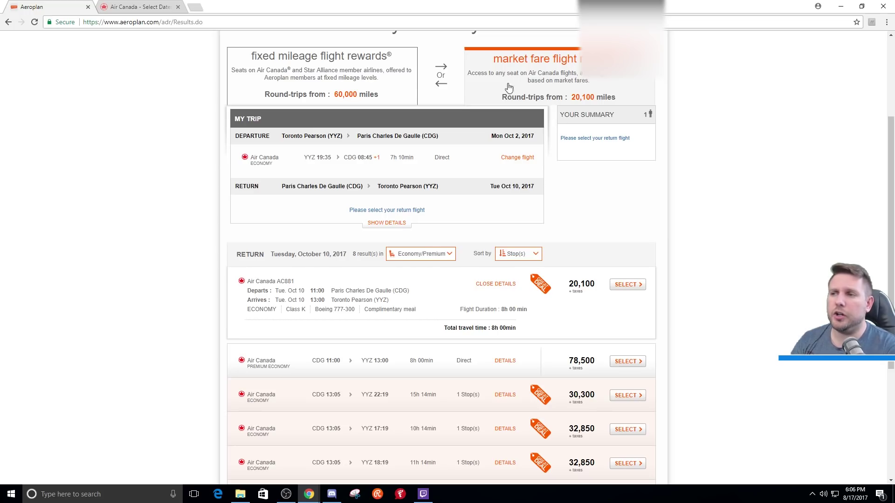
left_click(379, 64)
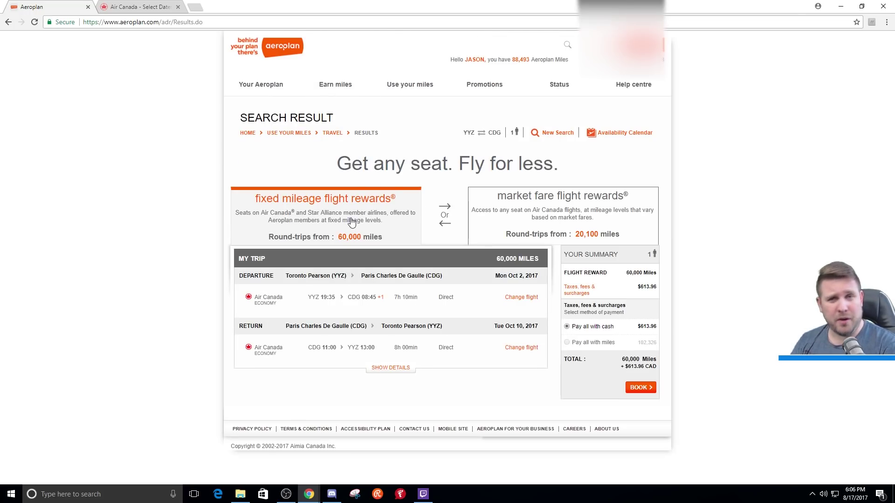
left_click(636, 198)
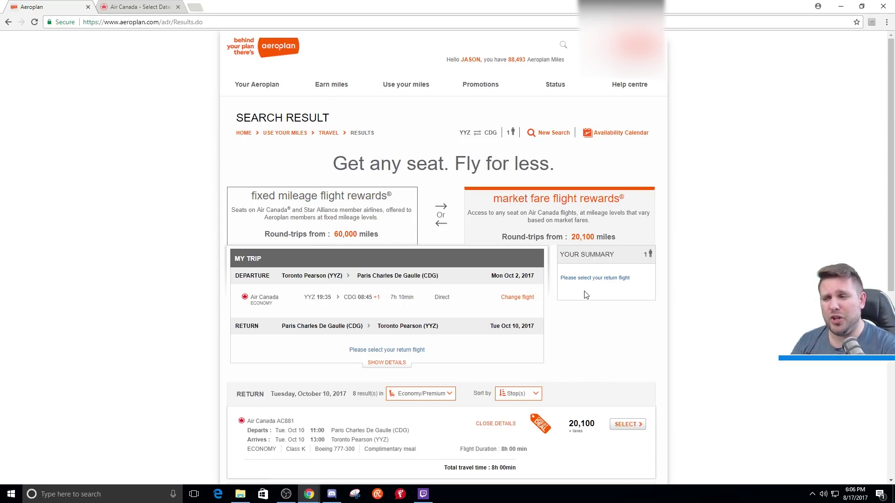